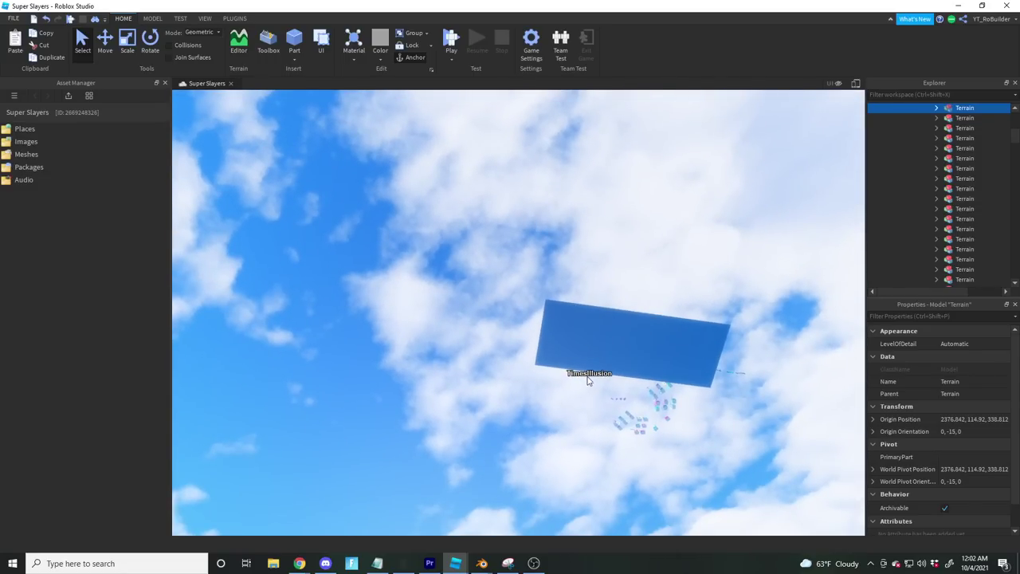
Look over the finished low-poly map, from the shop building to the central spawn area
right_click_drag(592, 380, 592, 384)
key("w")
key("s")
key("w")
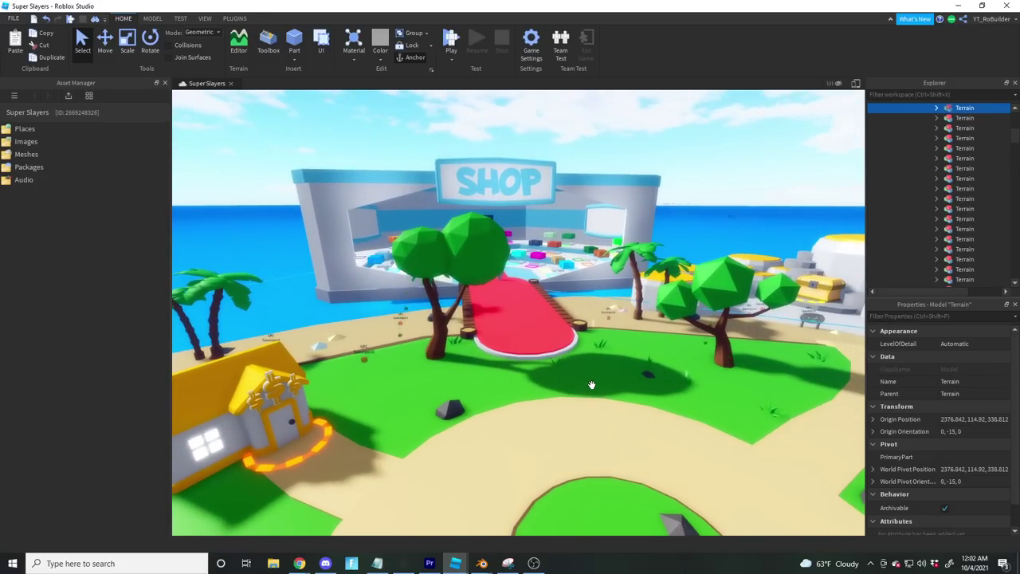
right_click_drag(576, 401, 601, 396)
key("w")
key("s")
key("w")
right_click_drag(546, 117, 546, 117)
left_click(547, 118)
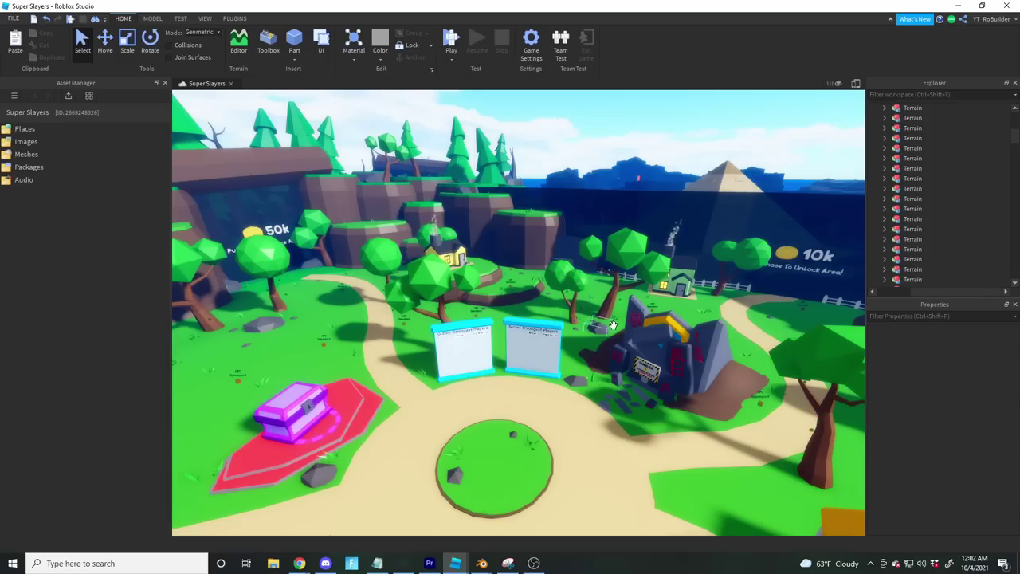
Examine the shop interior, including its tiered crate displays and the red carpet entrance
right_click_drag(665, 337, 665, 338)
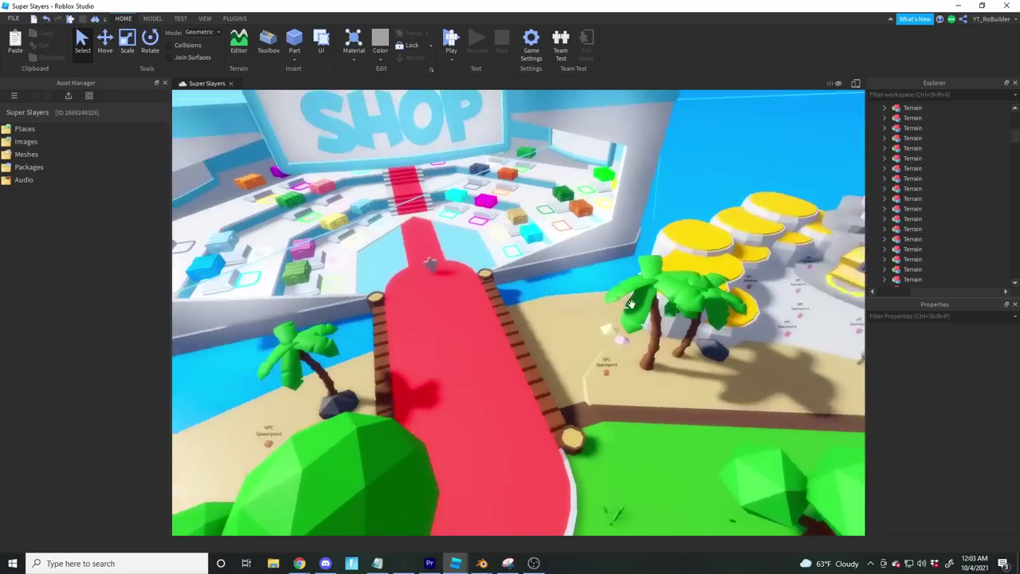
key("w")
right_click_drag(631, 303, 561, 325)
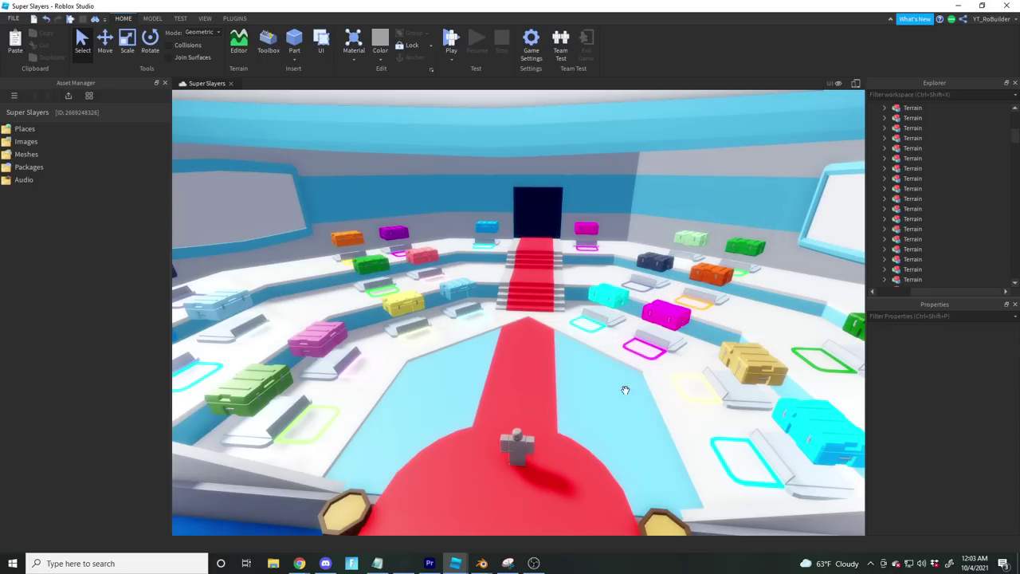
key("s")
right_click_drag(546, 364, 546, 363)
key("s")
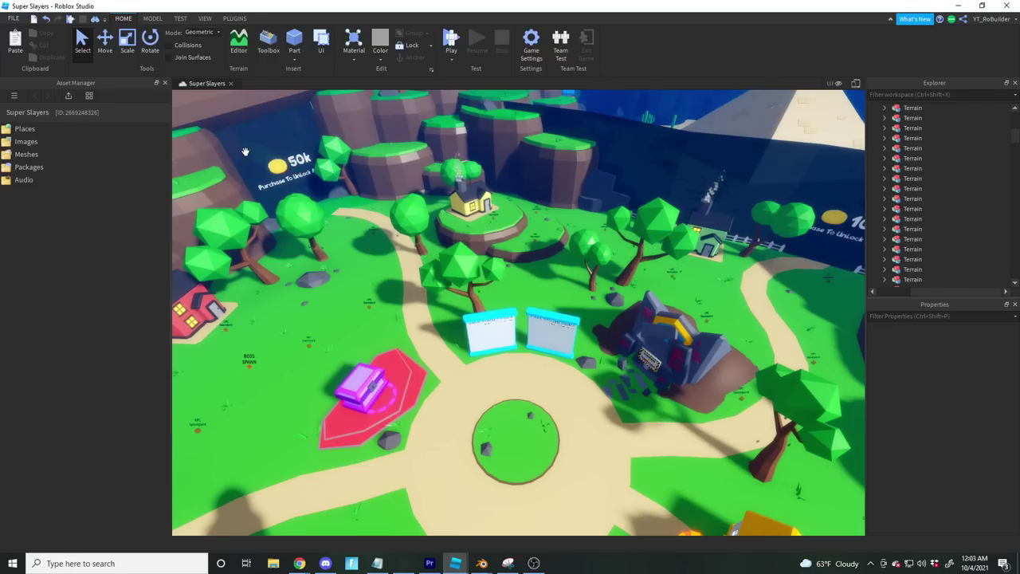
Examine the 50k gate, the cliff forest and the pyramid desert area from above
right_click_drag(396, 219, 397, 220)
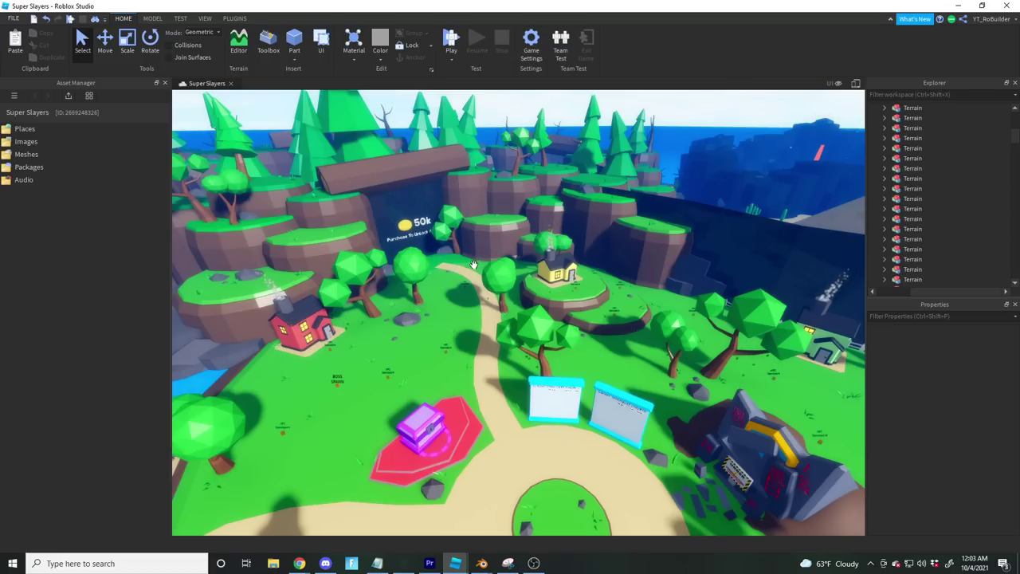
key("w")
right_click_drag(567, 276, 589, 277)
scroll(588, 277, "down", 8)
scroll(589, 277, "down", 3)
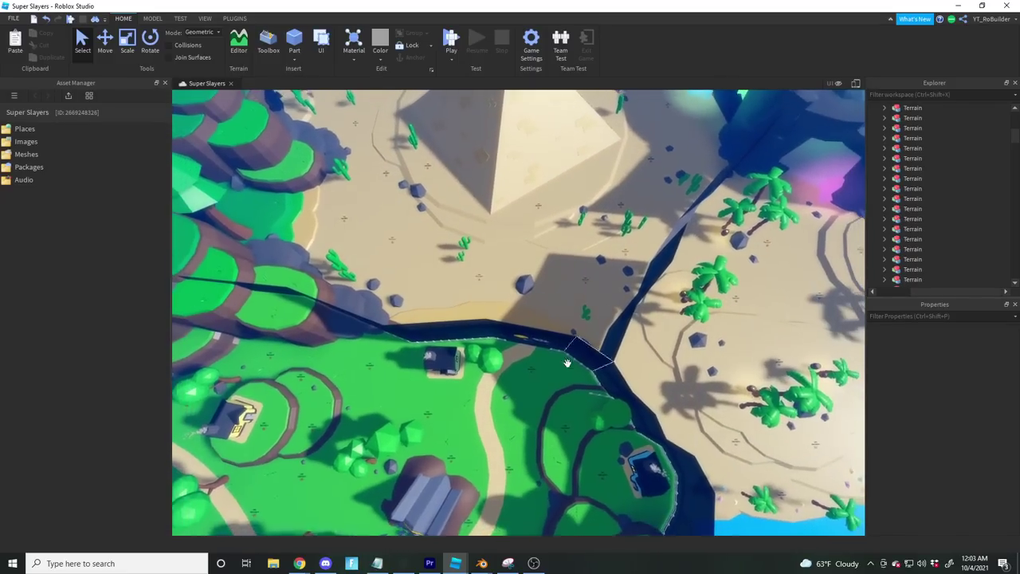
scroll(574, 356, "down", 3)
right_click_drag(574, 356, 600, 273)
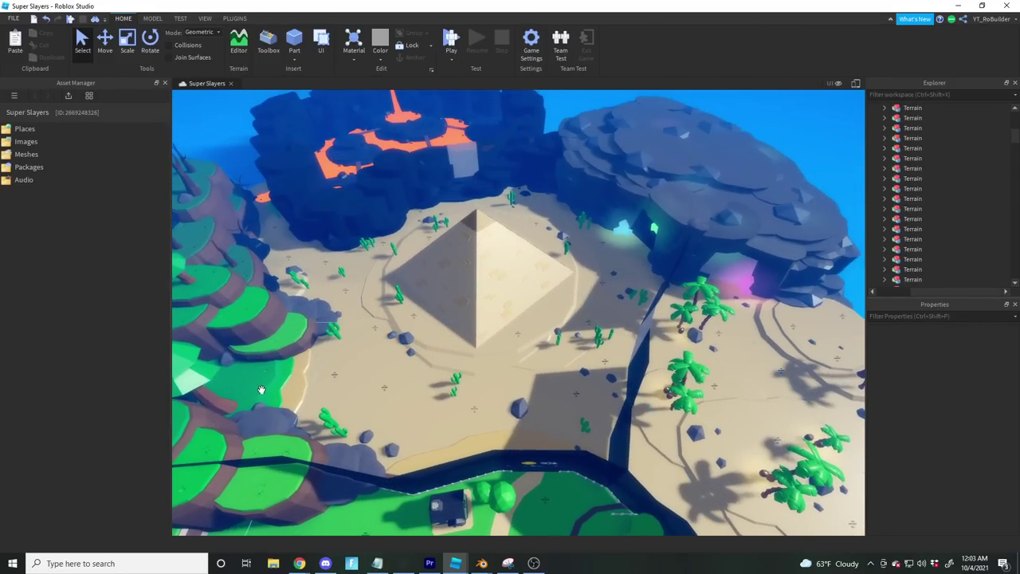
right_click_drag(494, 441, 494, 440)
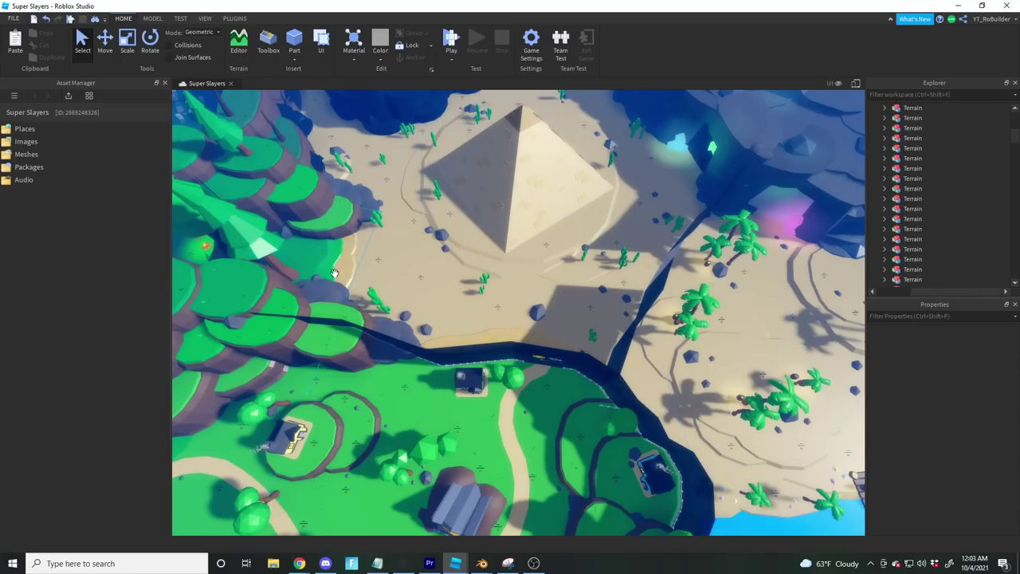
Look over the neighbouring areas and the beach side of the spawn island
right_click_drag(587, 304, 446, 310)
key("w")
right_click_drag(621, 285, 512, 280)
right_click_drag(394, 317, 403, 314)
key("w")
key("w")
key("s")
key("s")
key("w")
key("s")
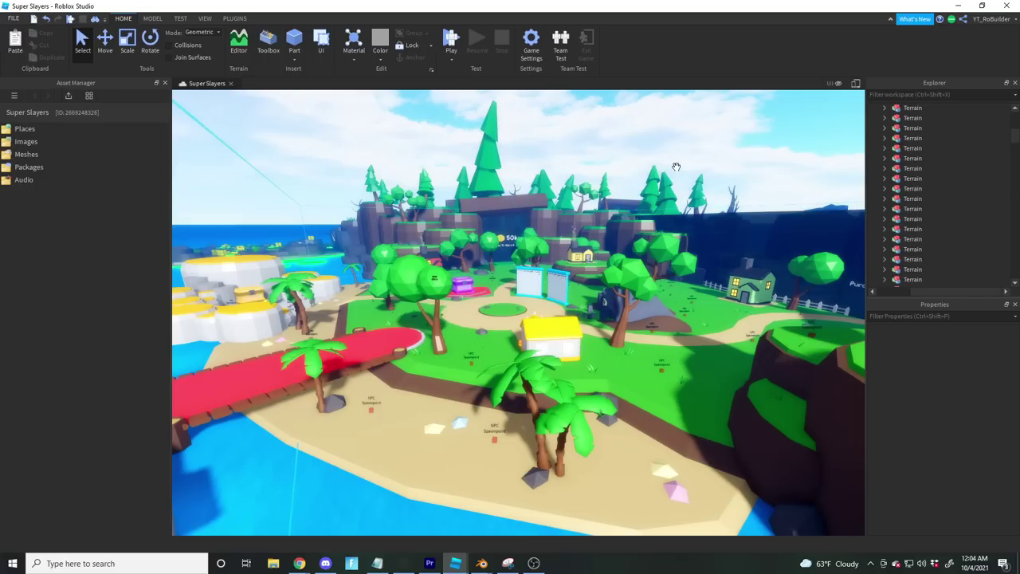
left_click(620, 120)
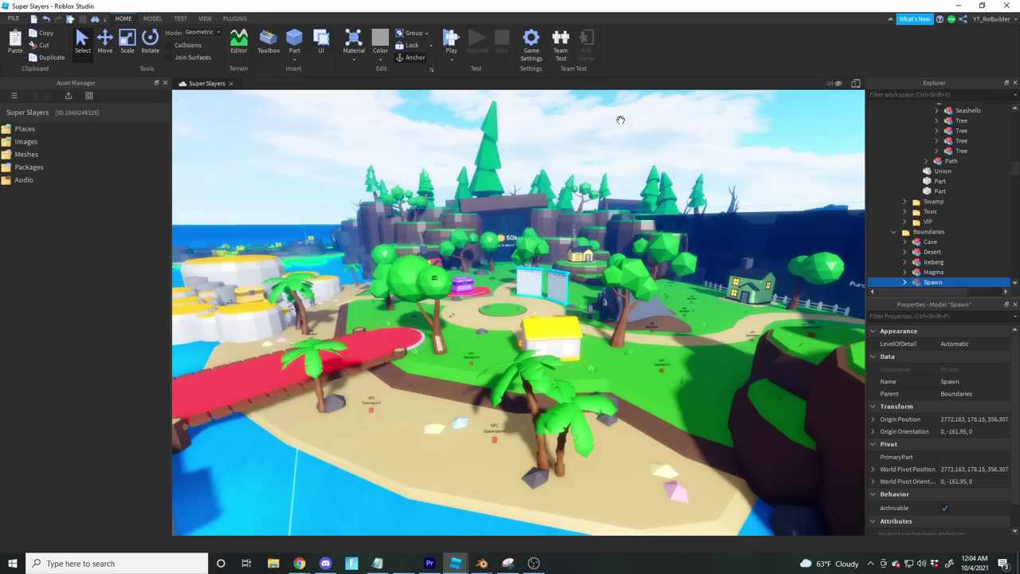
Inspect the low-poly trees, rocks and log on the grassy cliffs up close
key("w")
right_click_drag(620, 139, 622, 142)
left_click(621, 145)
key("w")
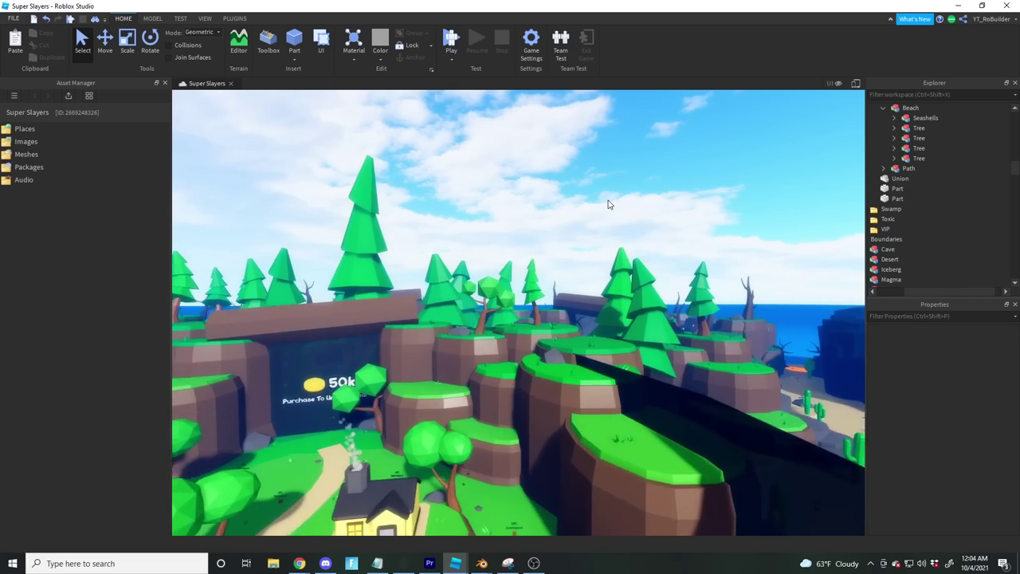
key("w")
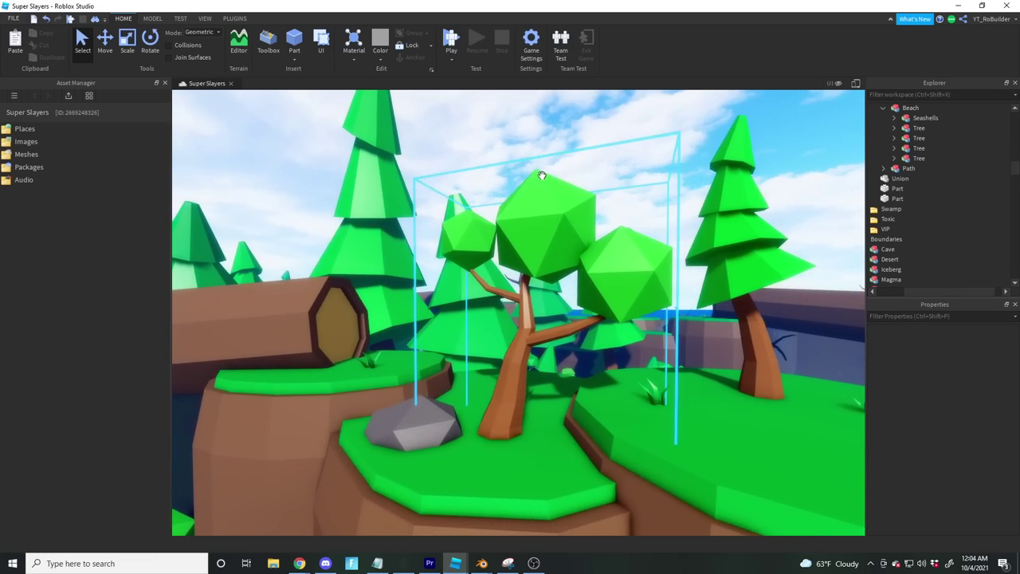
mouse_move(609, 197)
right_mouse_down()
mouse_move(587, 197)
mouse_move(609, 222)
mouse_move(595, 205)
right_mouse_up()
key("w")
key("w")
left_click(594, 216)
key("s")
key("w")
key("s")
key("s")
Inspect the palm on the beach beside the golden rocks and select its Tree model
right_click_drag(505, 271, 506, 270)
key("w")
key("w")
scroll(496, 283, "down", 2)
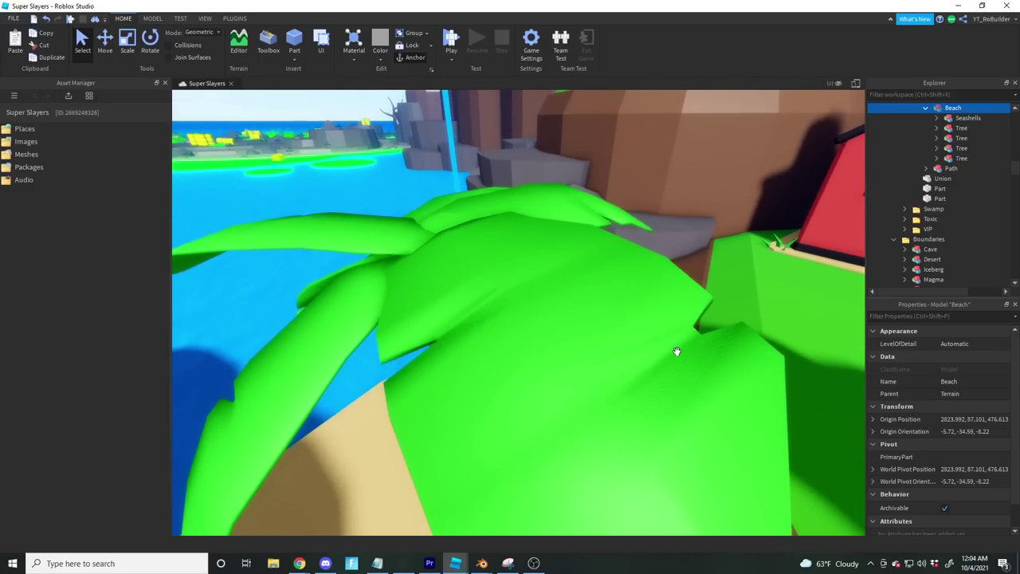
scroll(599, 308, "down", 4)
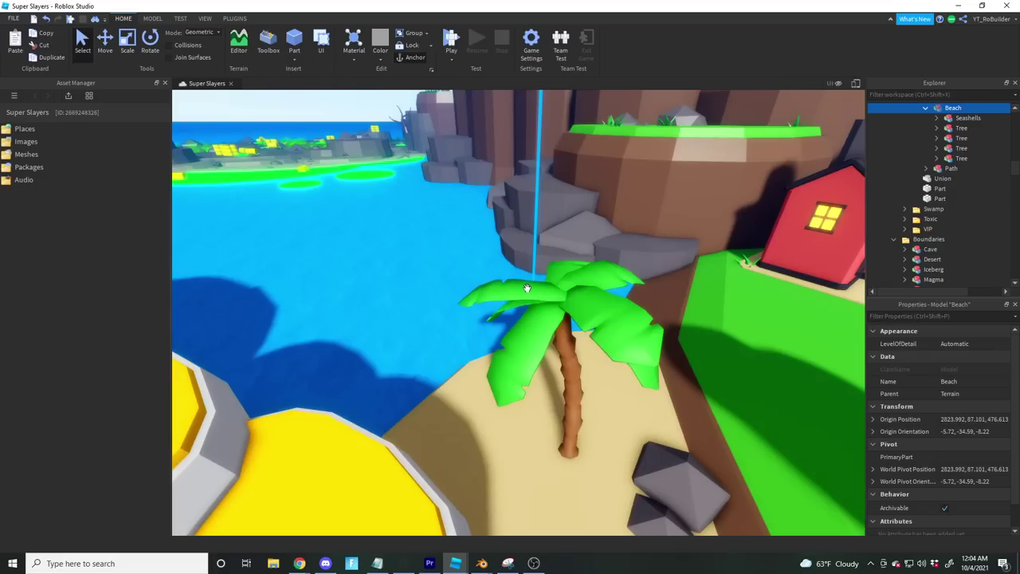
scroll(603, 319, "up", 3)
scroll(490, 313, "down", 4)
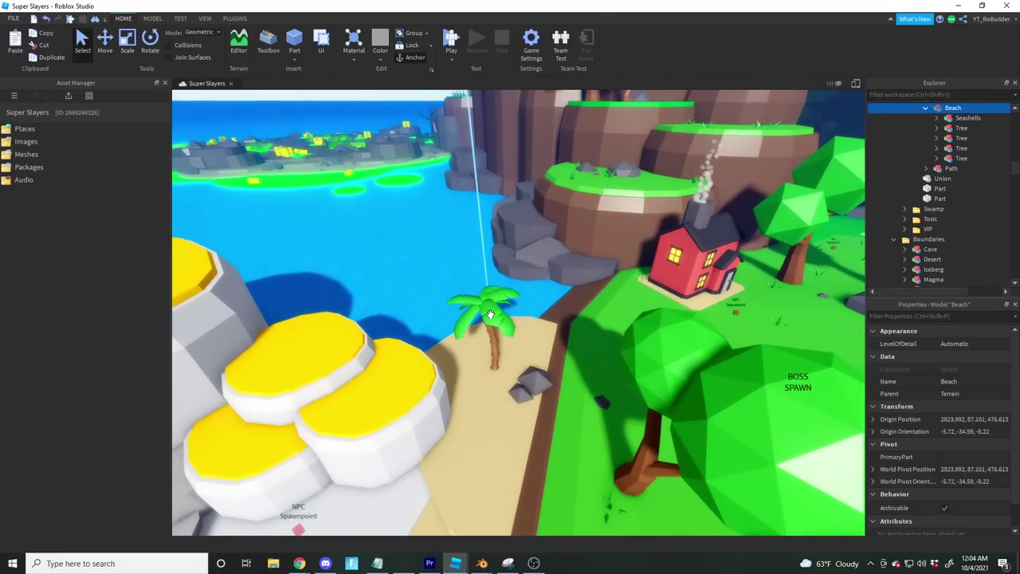
scroll(490, 313, "down", 5)
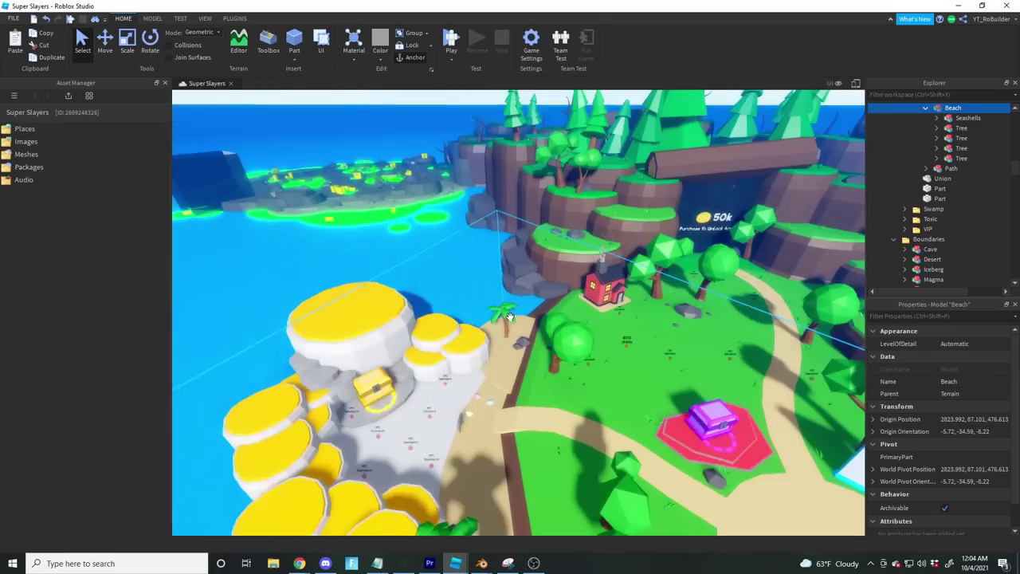
scroll(561, 305, "up", 5)
right_click_drag(561, 305, 561, 309)
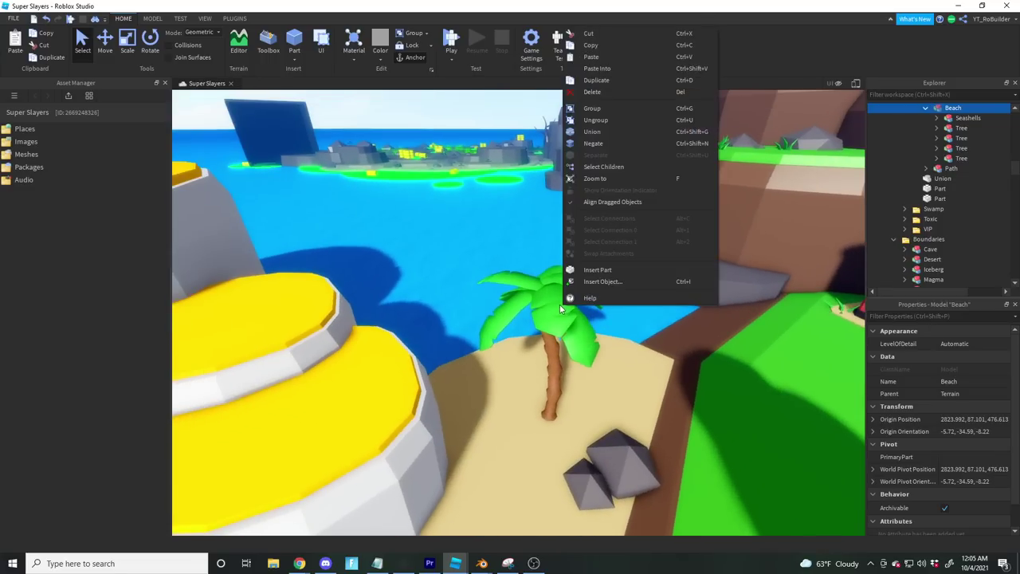
left_click(542, 308, "alt")
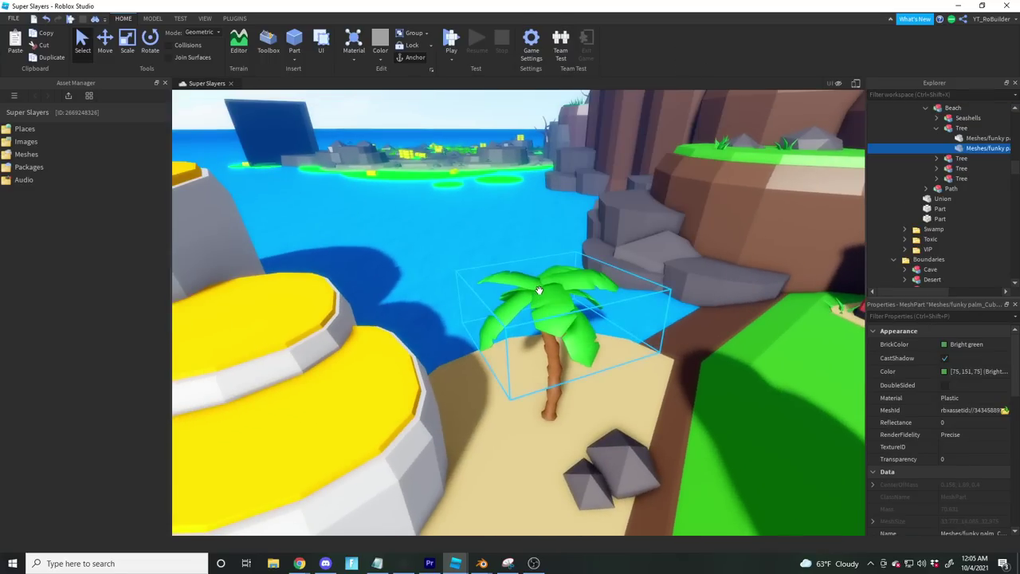
left_click(974, 129)
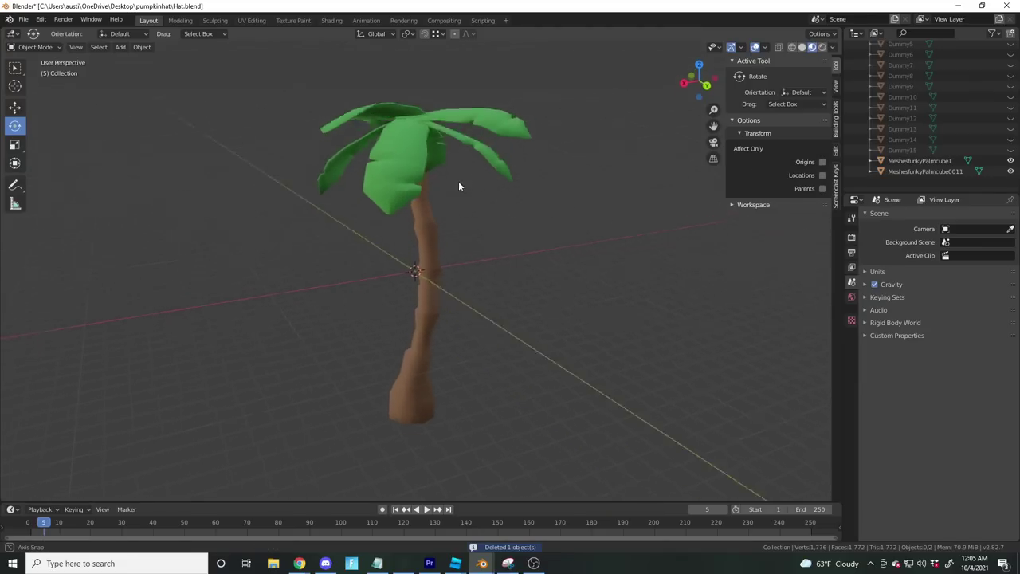
In Blender, select the palm's trunk and leaves and apply flat shading to both
middle_click_drag(458, 186, 433, 204)
left_click(433, 204)
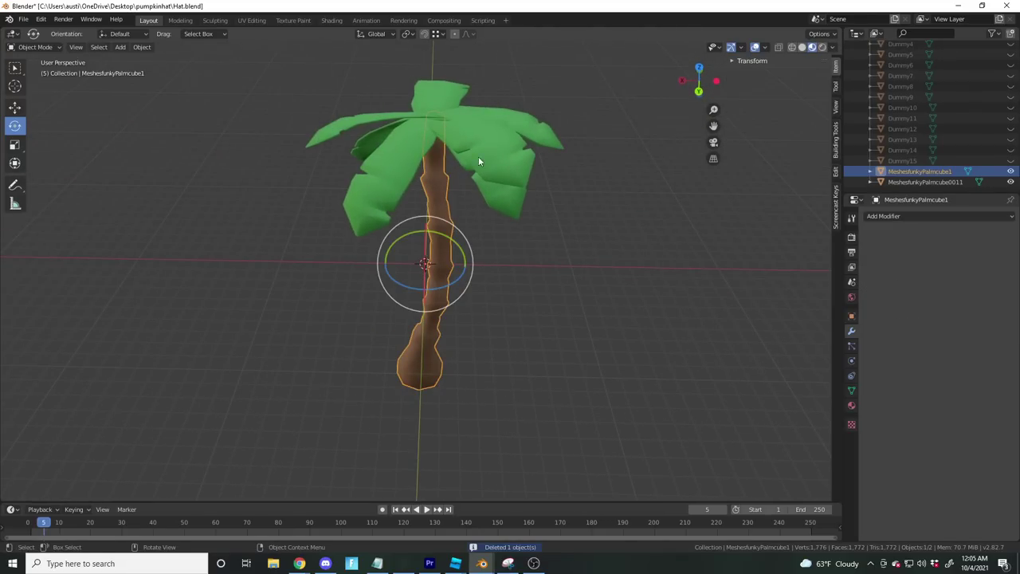
left_click(489, 145, "shift")
right_click(490, 145)
left_click(461, 155)
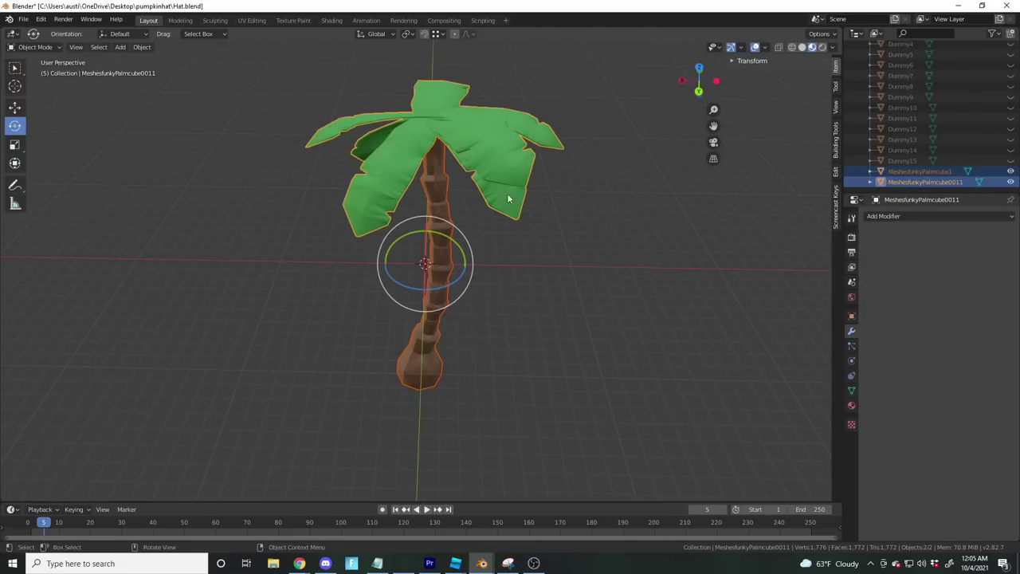
Examine the palm trunk's segmented mesh in Edit Mode and return to Object Mode
left_click(570, 250)
scroll(507, 284, "up", 5)
middle_click_drag(509, 288, 475, 286)
key("Tab")
key("Tab")
left_click(475, 232)
key("Tab")
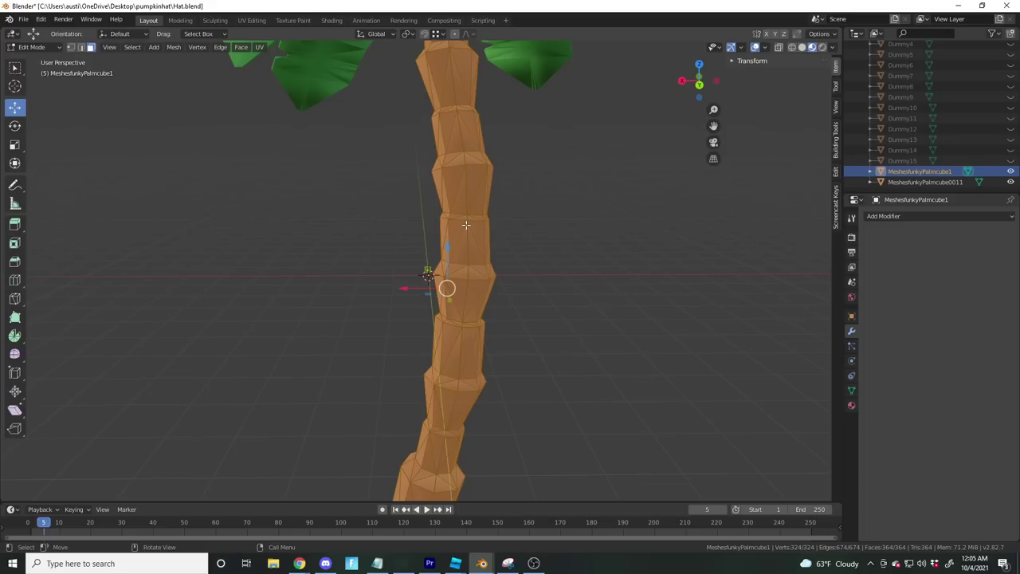
scroll(490, 243, "down", 3)
middle_click_drag(442, 193, 419, 386)
scroll(481, 313, "up", 3)
left_click(507, 325)
key("Tab")
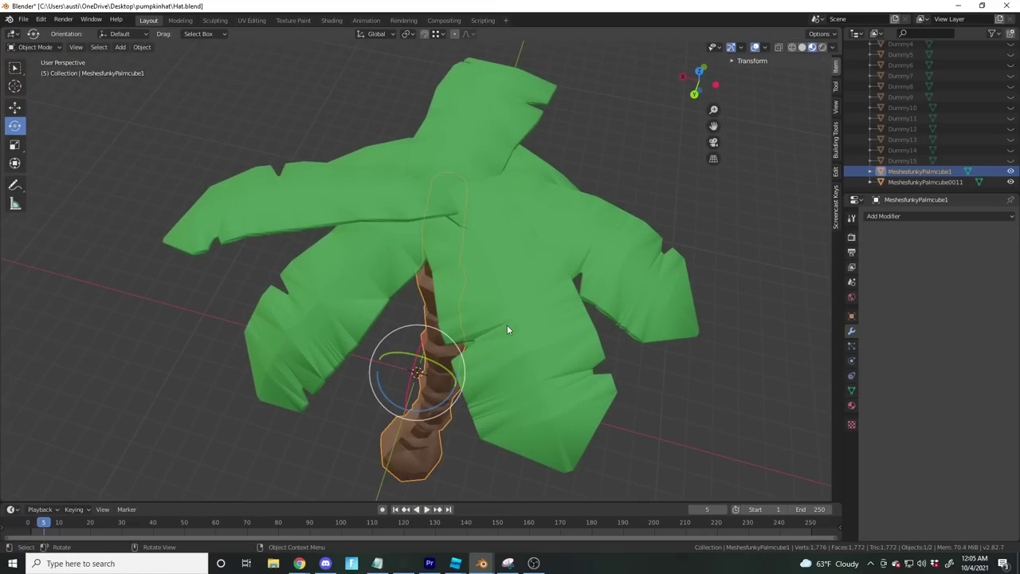
Add a plane to the leaf object in Edit Mode and move it clear of the tree
left_click(506, 325)
key("Tab")
scroll(549, 338, "up", 1)
middle_click_drag(584, 349, 514, 278)
scroll(585, 346, "down", 3)
key("shift+a")
left_click(510, 301)
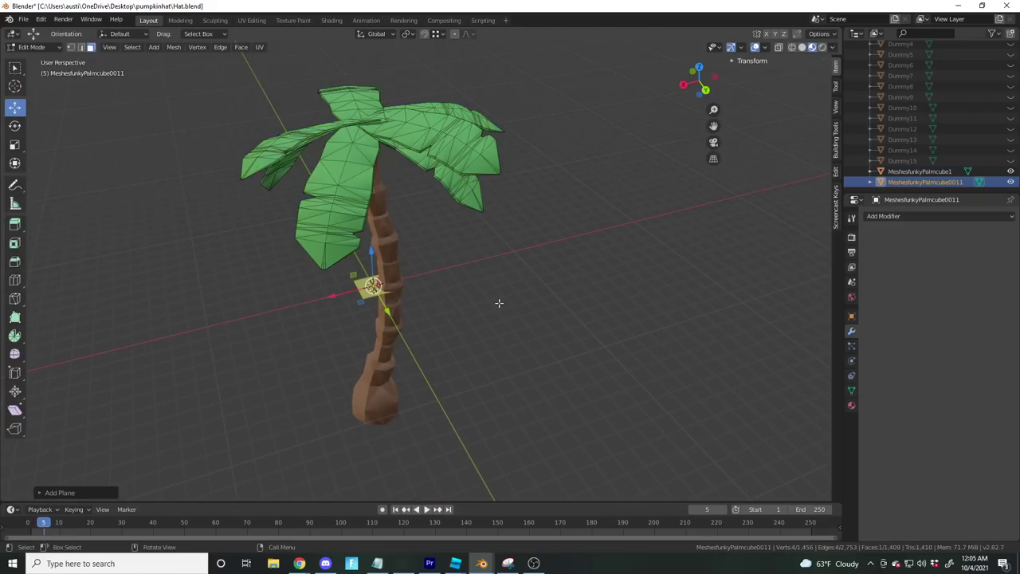
scroll(510, 301, "up", 1)
key("g")
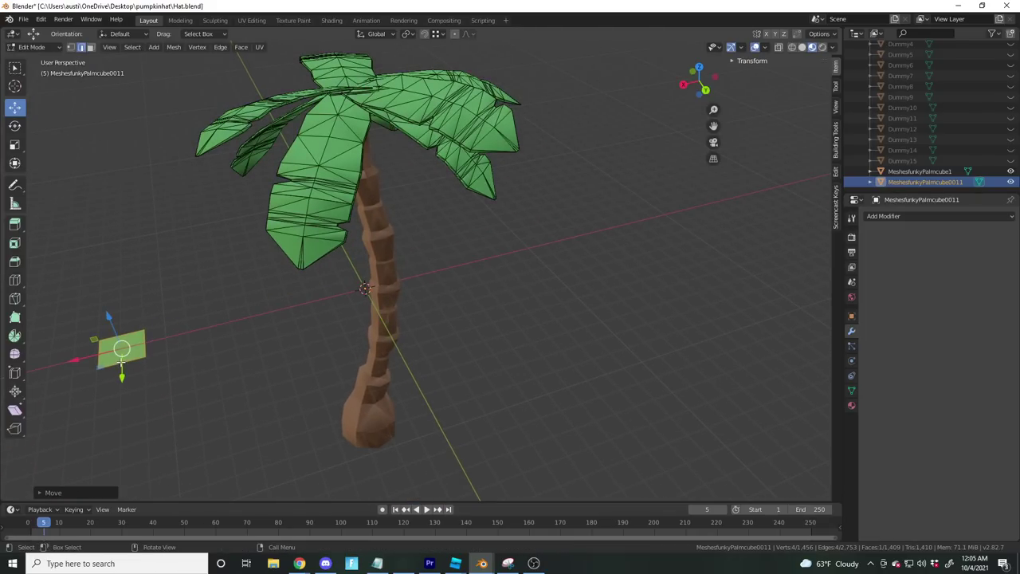
Extrude two opposite edges of the plane twice each to form a five-segment leaf strip
key("e")
left_click(125, 390)
key("e")
left_click(131, 414)
key("e")
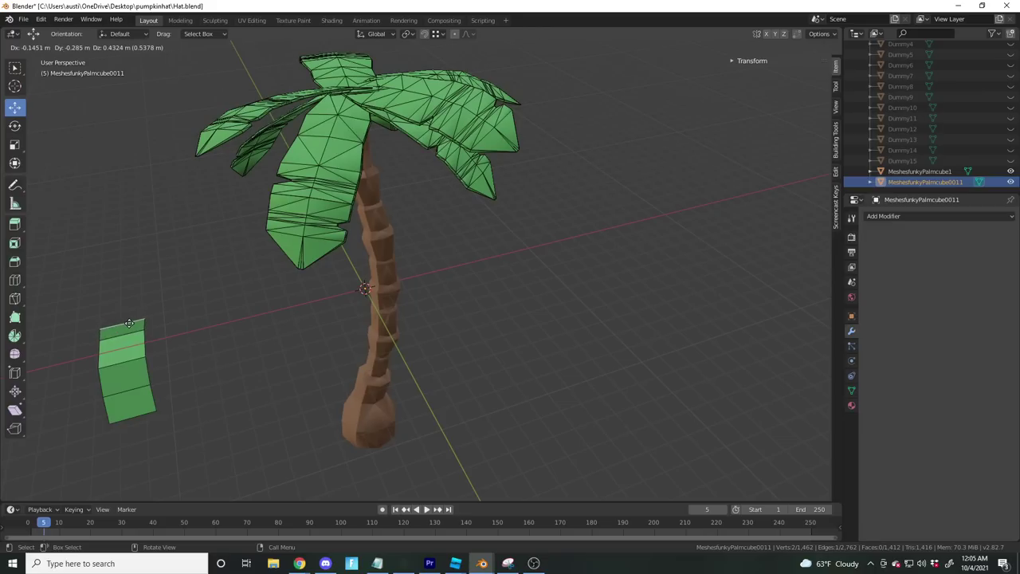
left_click(125, 323)
key("e")
left_click(132, 309)
Reposition the strip's edges to widen the middle and bend both ends down into a leaf arch
middle_click_drag(133, 309, 59, 271)
middle_click_drag(247, 305, 444, 394)
left_click_drag(289, 330, 246, 409)
left_click(294, 369)
left_click_drag(292, 349, 288, 377)
mouse_move(303, 371)
middle_mouse_down()
mouse_move(367, 389)
mouse_move(319, 374)
mouse_move(334, 358)
mouse_move(322, 353)
mouse_move(302, 367)
middle_mouse_up()
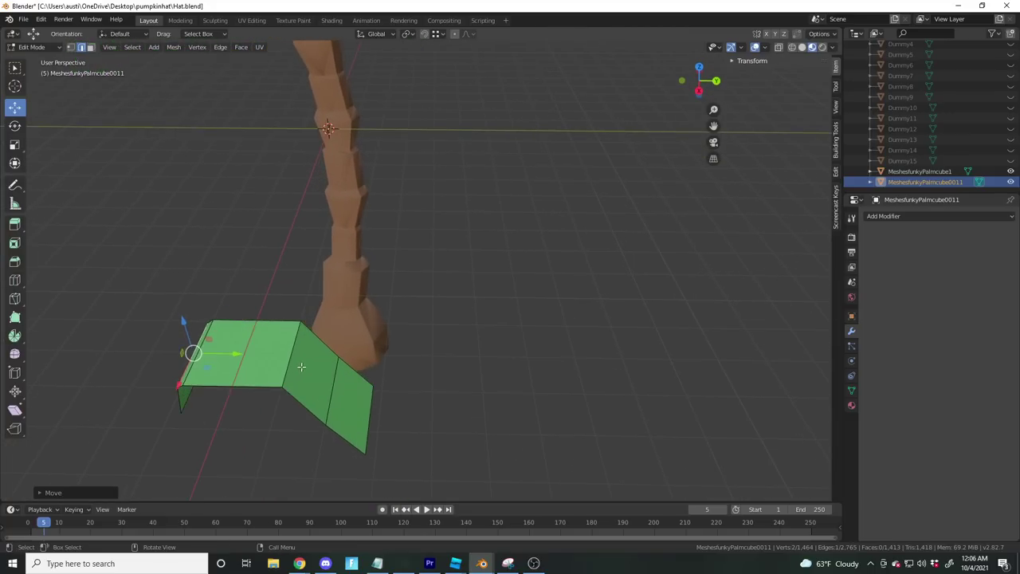
Add two crosswise loop cuts to the leaf strip, one on each side of the bend nearest the trunk
key("ctrl+r")
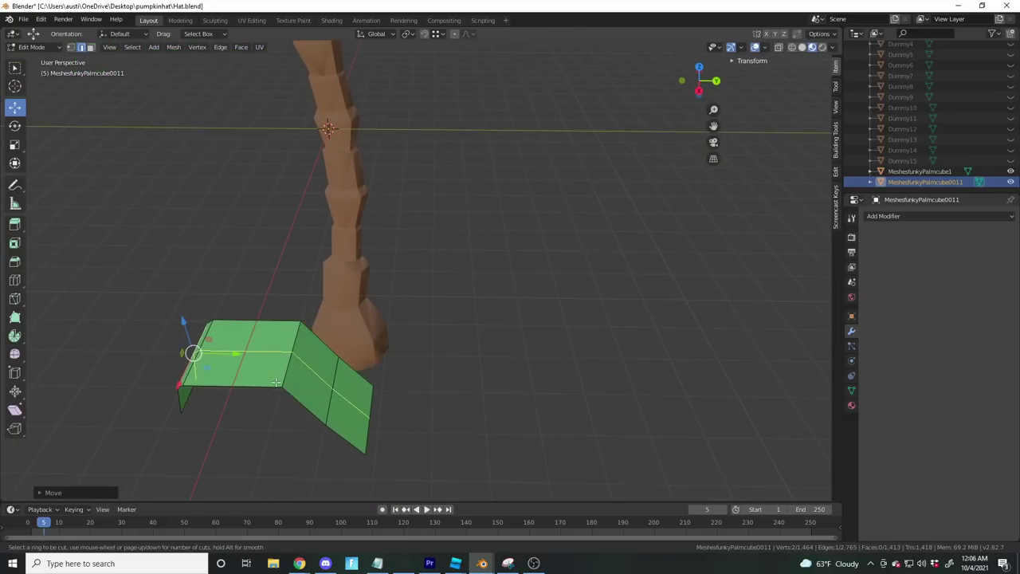
left_click(275, 381)
left_click(312, 390)
key("ctrl+r")
left_click(295, 391)
left_click(267, 391)
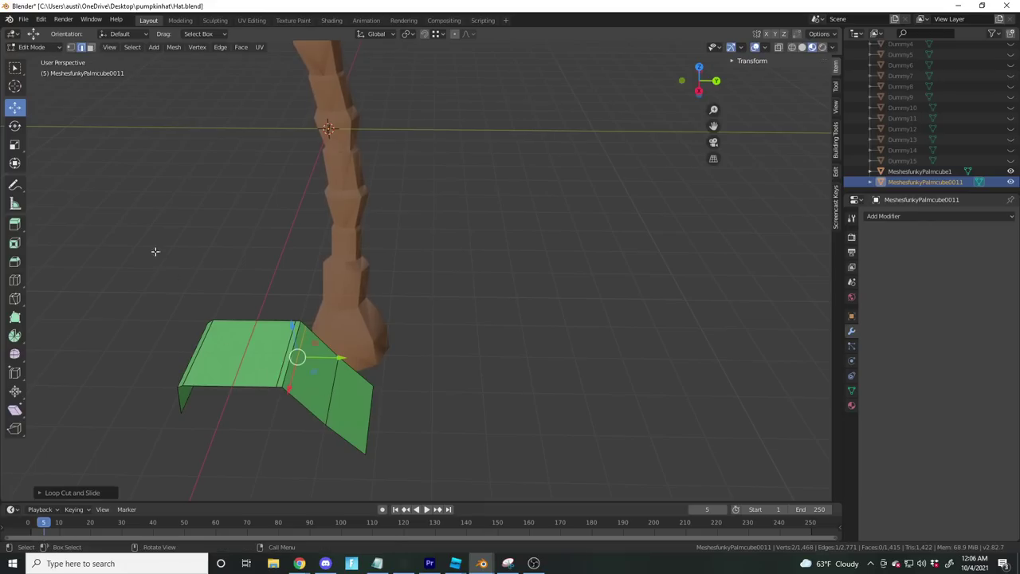
Move the middle side vertex at the bend inward to cut a notch into the leaf edge
left_click(282, 387)
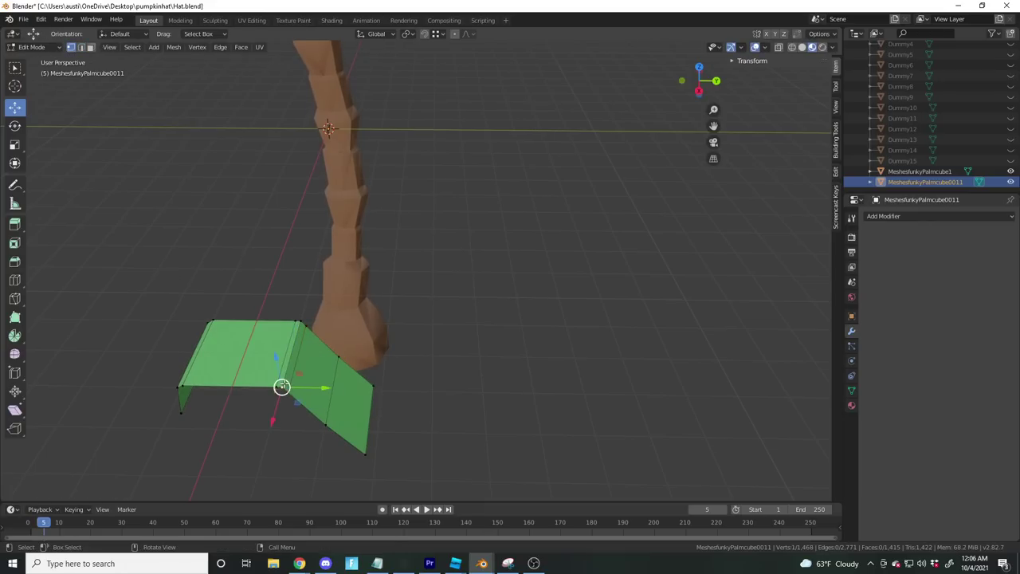
left_click_drag(280, 407, 287, 379)
middle_click_drag(306, 390, 272, 352)
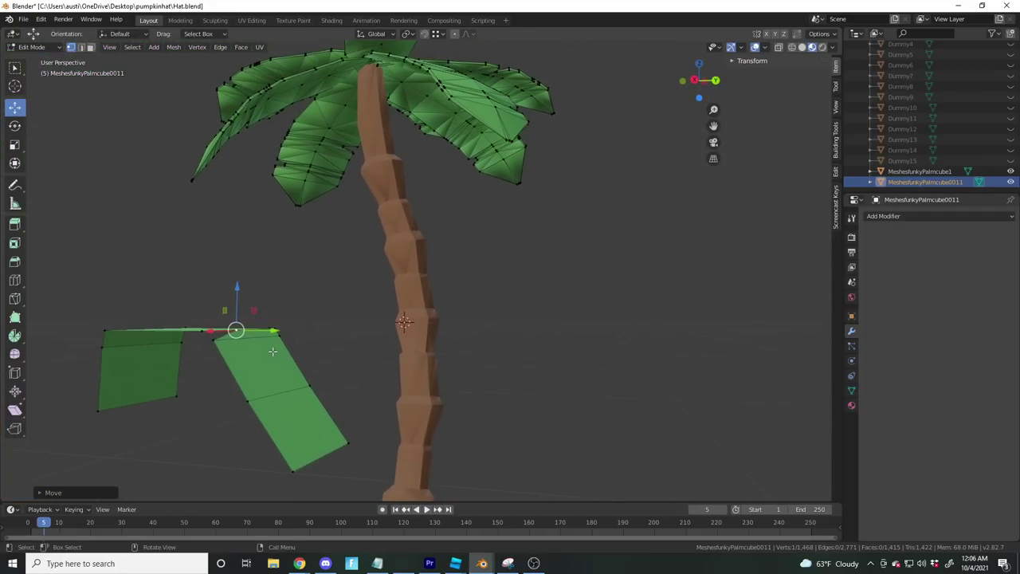
left_click(253, 398)
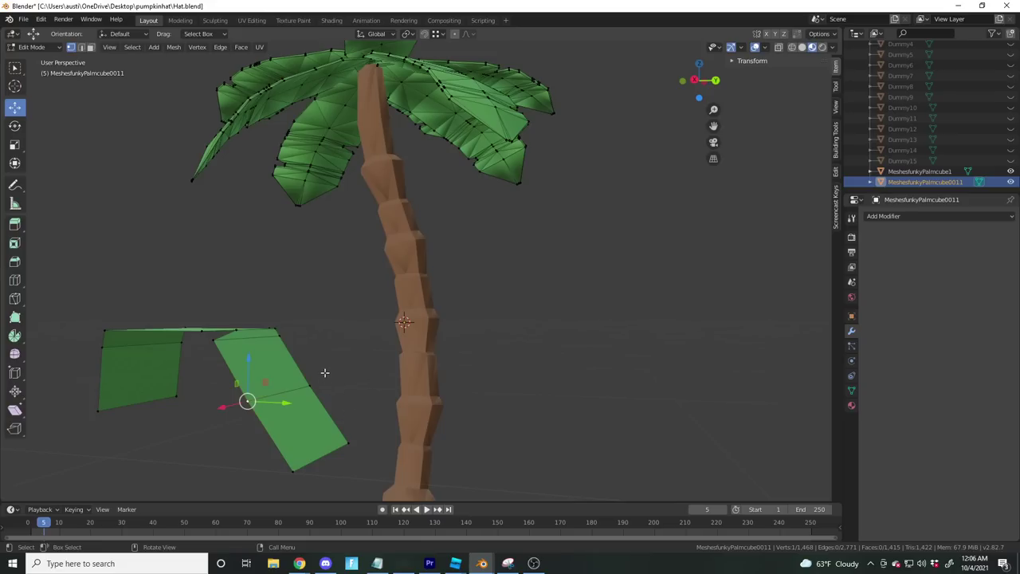
middle_click_drag(333, 375, 327, 393)
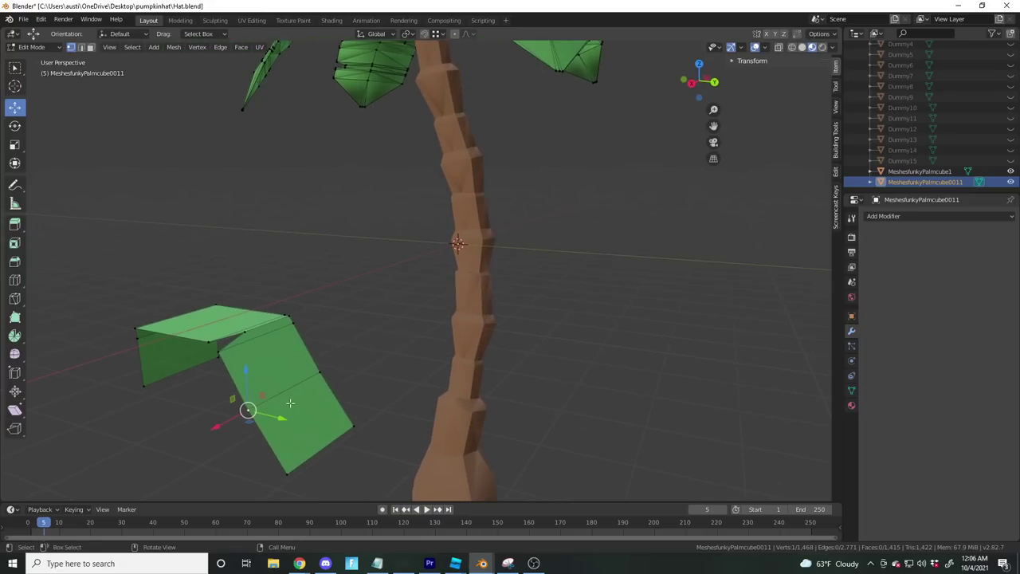
key("v")
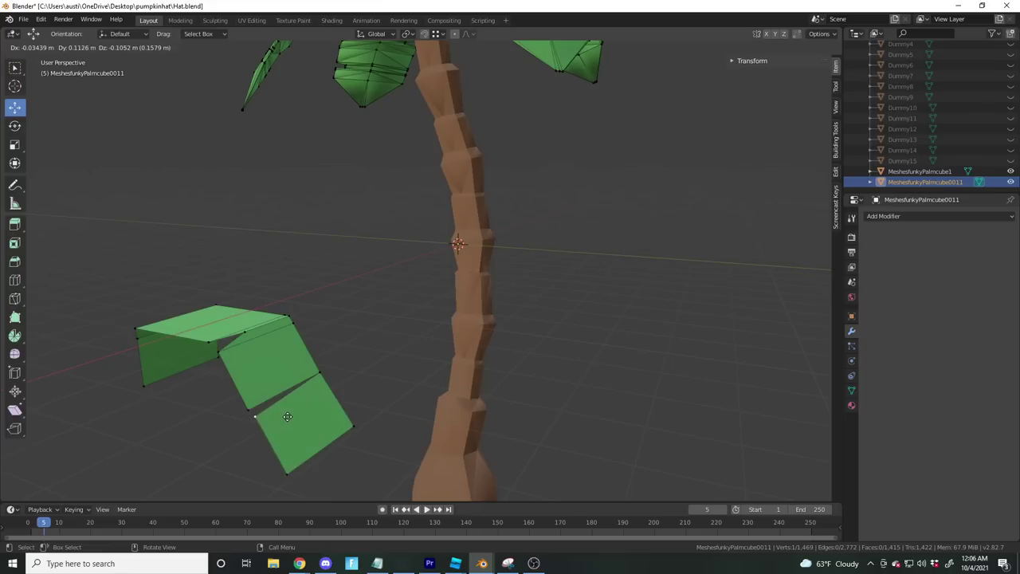
right_click(284, 418)
Add a lengthwise centre loop cut to the leaf strip and rip the side vertex on its drooping end into a notch
key("ctrl+r")
left_click(327, 446)
left_click(327, 445)
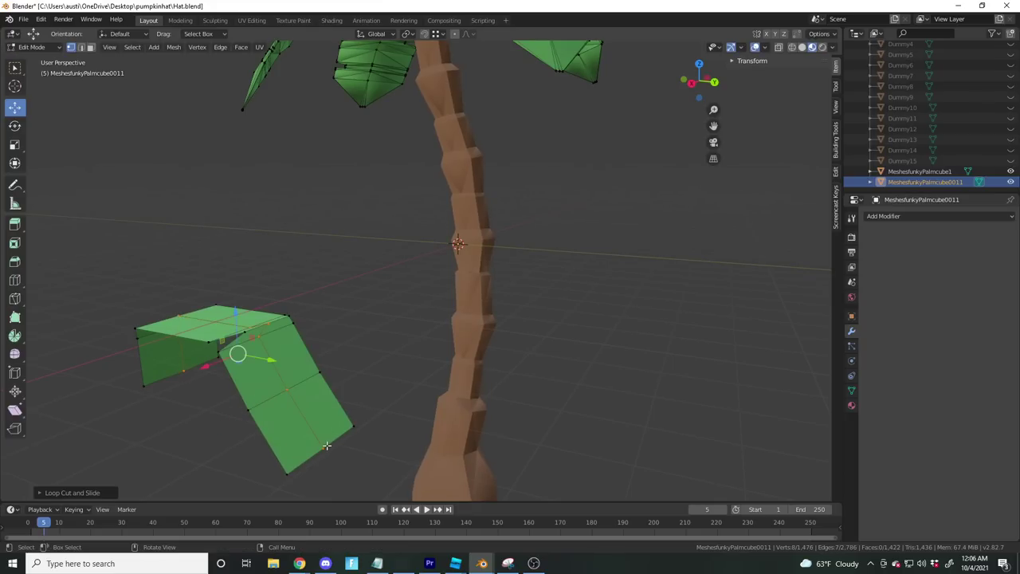
left_click(249, 409)
key("v")
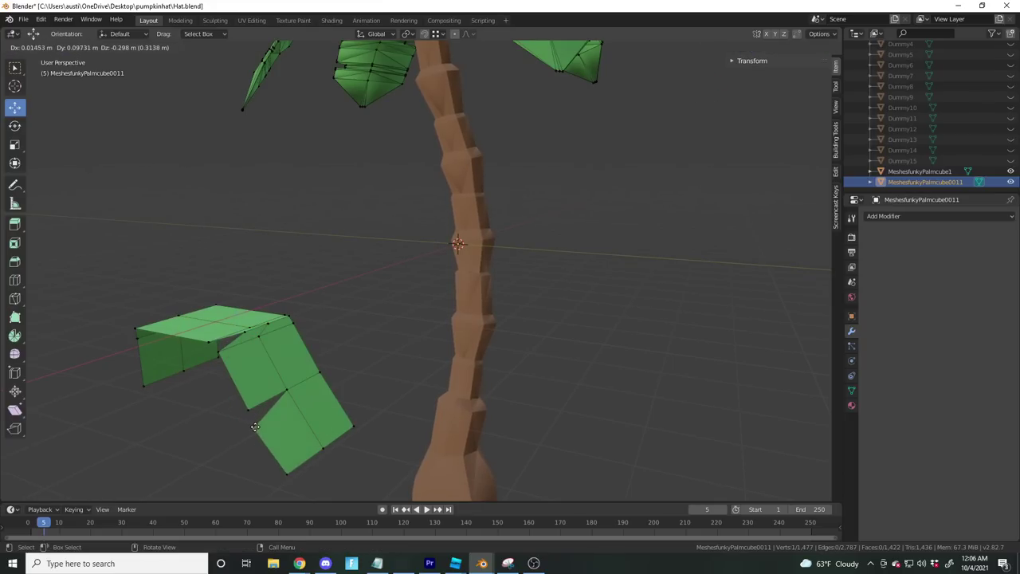
left_click(255, 426)
Delete all linked vertices of the practice leaf strip beside the palm tree
scroll(340, 205, "down", 2)
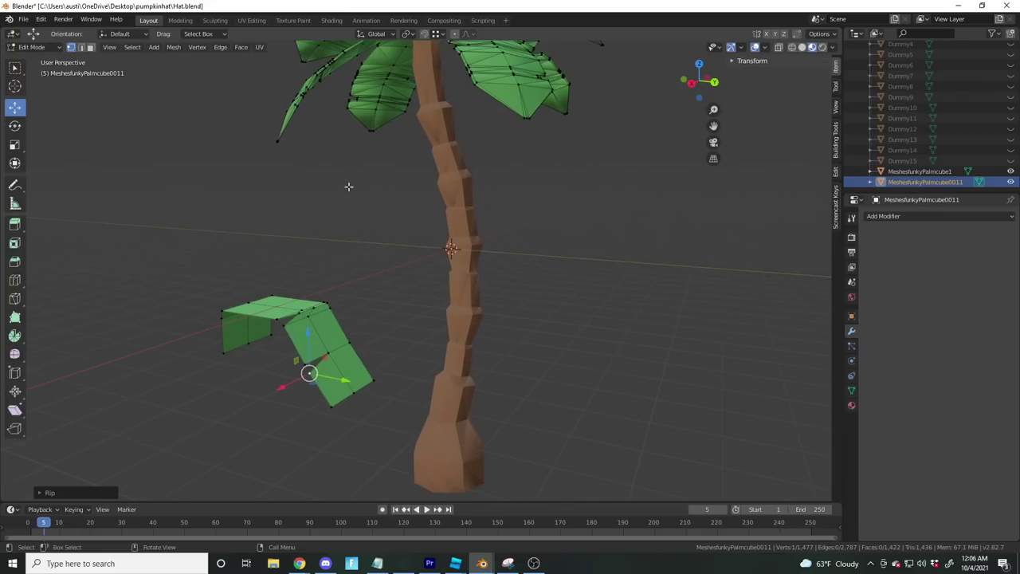
middle_click_drag(505, 99, 534, 141, "shift")
key("Tab")
key("Tab")
key("ctrl+l")
key("x")
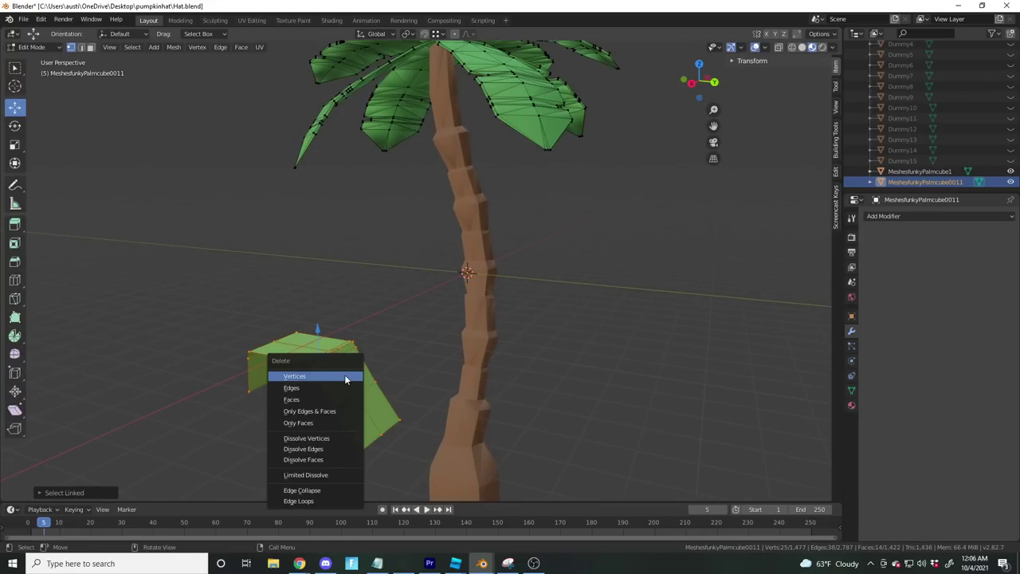
left_click(344, 375)
Delete the palm tree's existing leaf object, keeping only the trunk
scroll(437, 171, "down", 2)
mouse_move(450, 159)
middle_mouse_down("shift")
mouse_move(443, 260)
mouse_move(486, 262)
mouse_move(446, 234)
mouse_move(467, 312)
mouse_move(481, 312)
mouse_move(415, 439)
mouse_move(458, 230)
mouse_move(446, 398)
mouse_move(473, 283)
mouse_move(485, 322)
mouse_move(455, 174)
mouse_move(446, 176)
middle_mouse_up("shift")
scroll(443, 260, "up", 3)
key("Tab")
key("Delete")
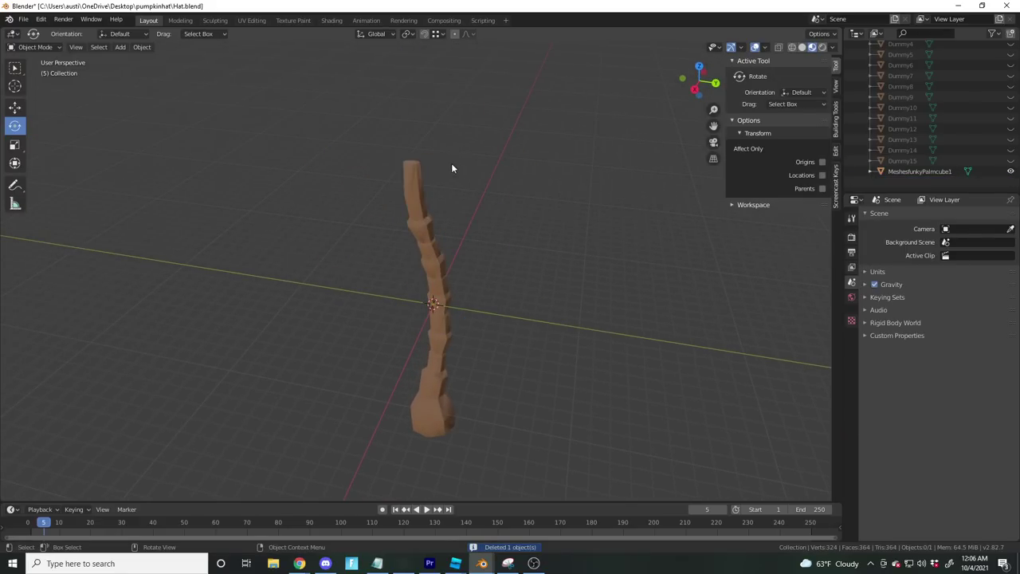
Move the palm trunk aside along the Y axis, away from the world origin
scroll(452, 164, "down", 1)
left_click(427, 271)
scroll(443, 287, "down", 1)
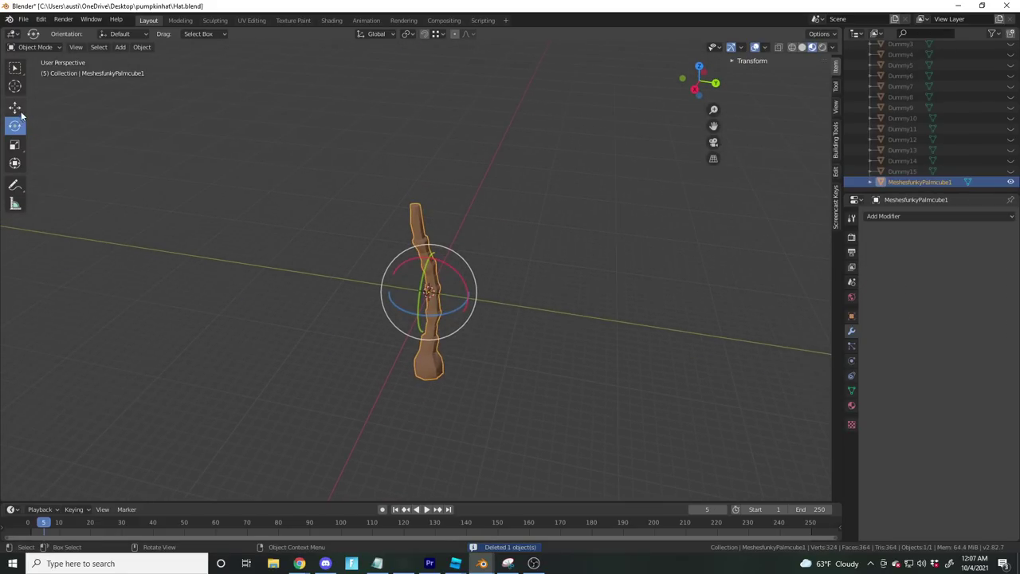
left_click(19, 112)
left_click_drag(466, 299, 472, 297)
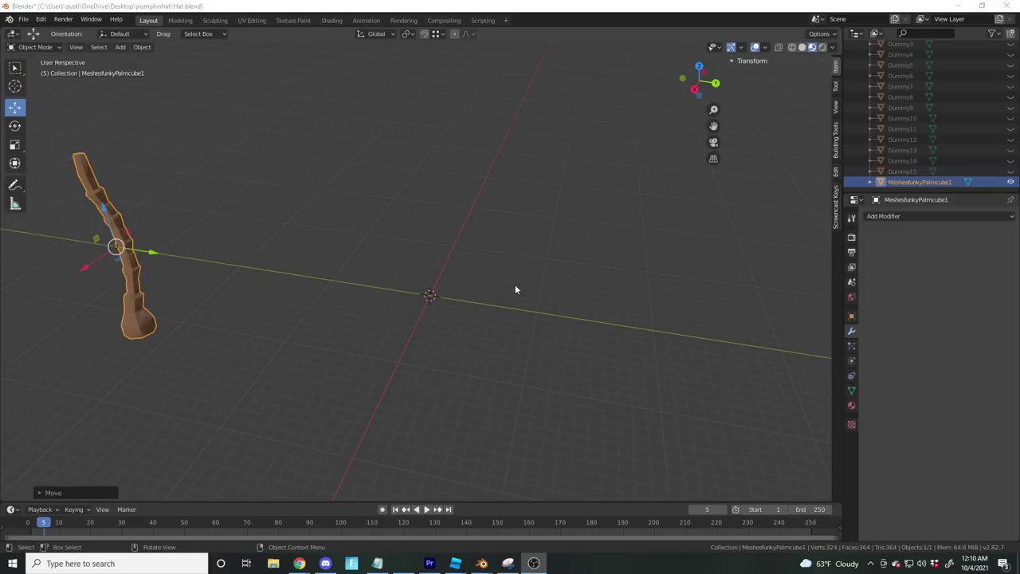
Deselect the trunk and add a plane mesh at the world origin
left_click(435, 298)
key("shift+a")
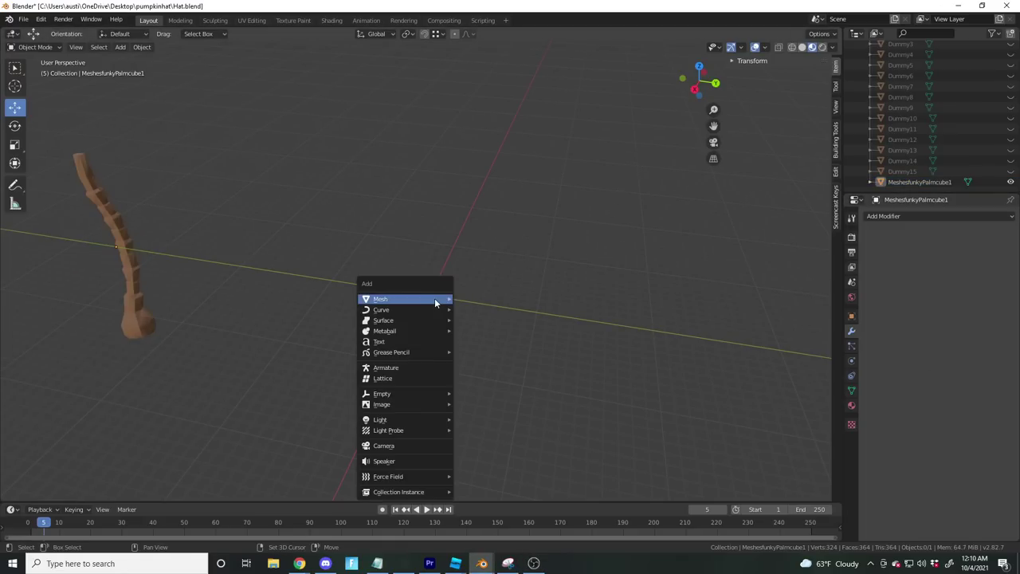
mouse_move(435, 301)
left_click(492, 299)
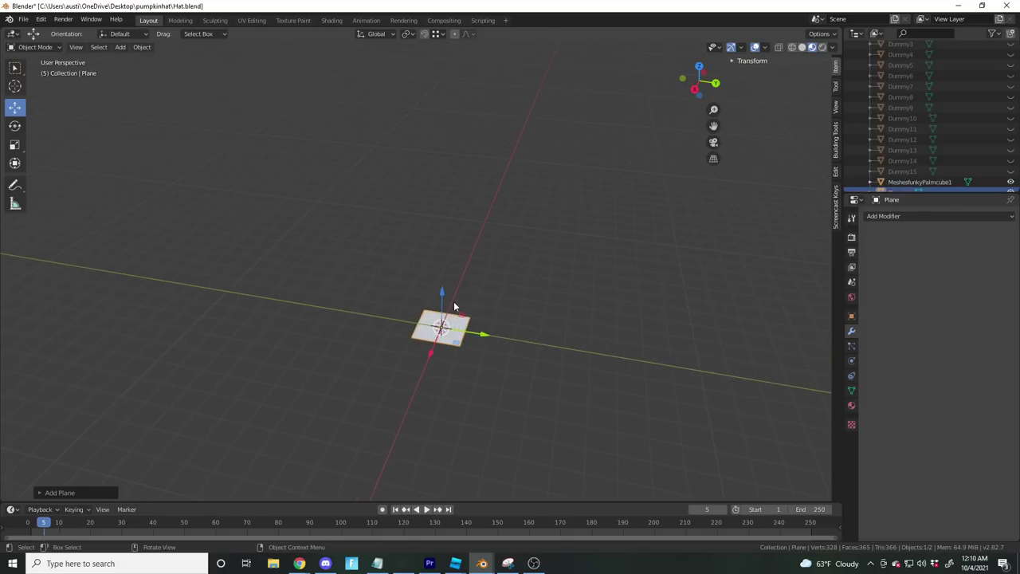
Enter Edit Mode on the plane and add one centred lengthwise loop cut along the Y axis
scroll(467, 335, "up", 4)
middle_click_drag(472, 314, 502, 377)
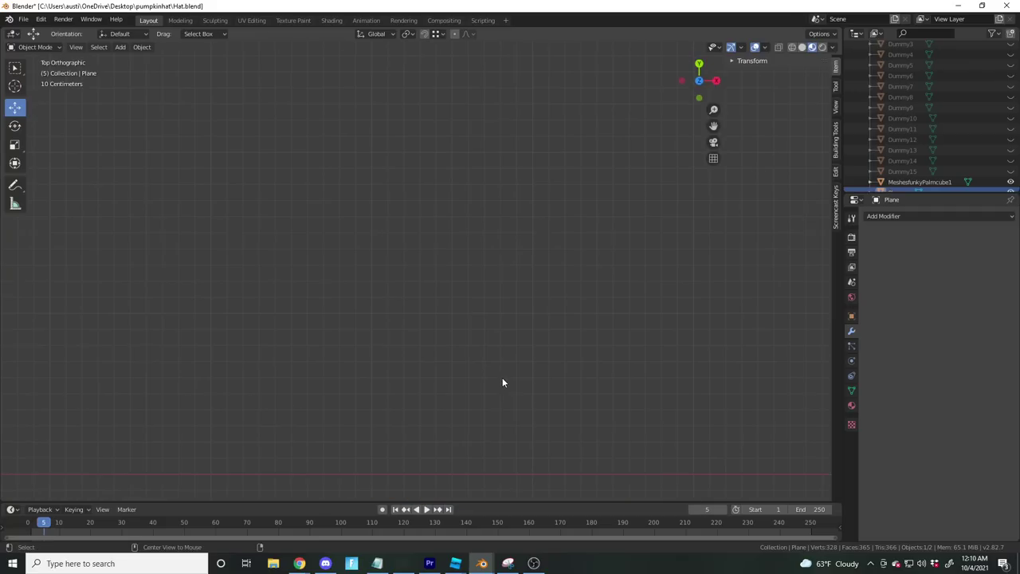
scroll(483, 353, "down", 7)
middle_click_drag(315, 349, 610, 295, "shift")
scroll(489, 314, "up", 4)
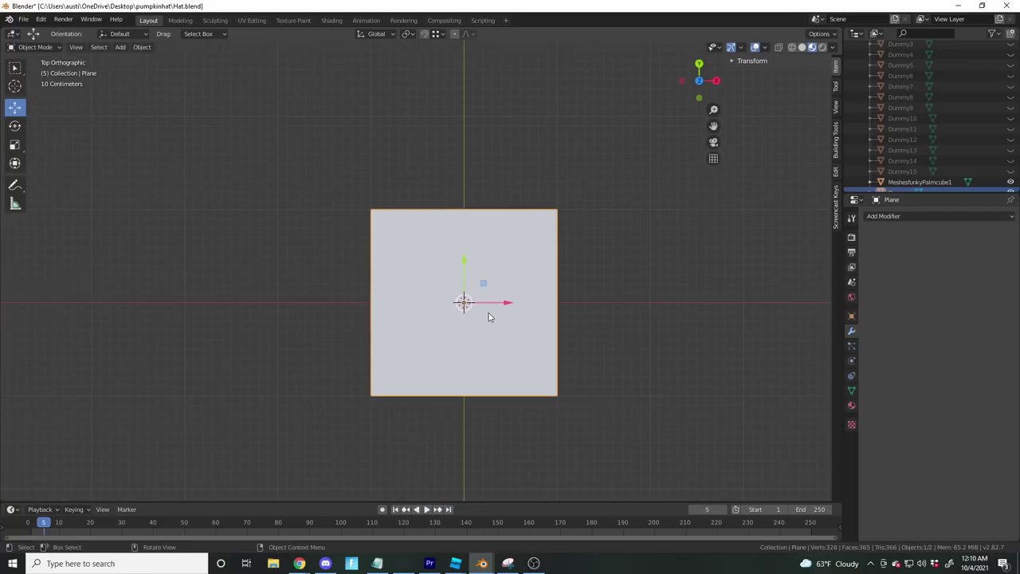
key("Tab")
key("ctrl+r")
left_click(483, 282)
right_click(482, 282)
key("ctrl+r")
scroll(382, 282, "up", 2)
left_click(383, 282)
right_click(382, 282)
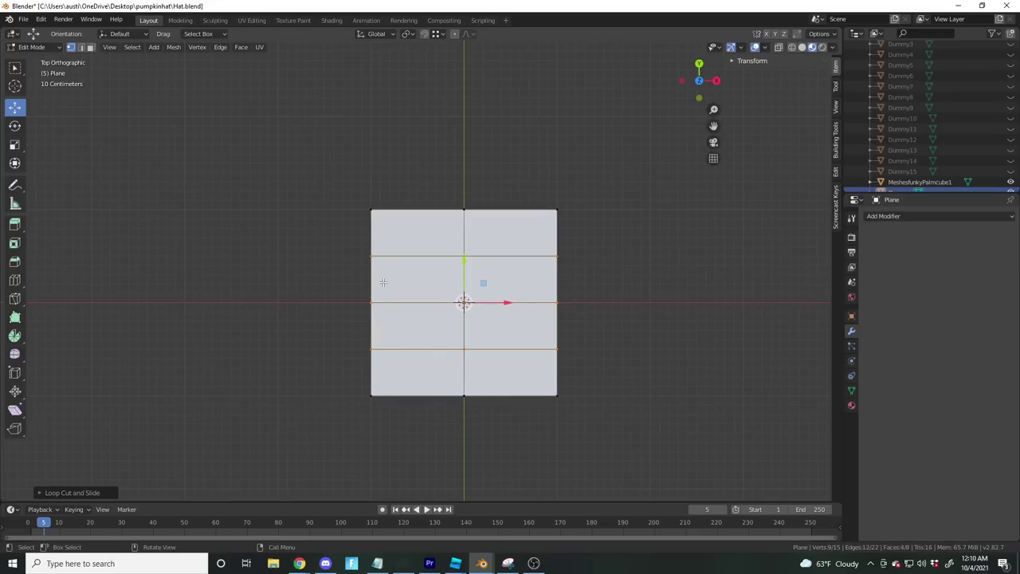
key("ctrl+z")
Add four evenly spaced crosswise loop cuts to the plane
key("ctrl+r")
scroll(382, 282, "up", 4)
left_click(382, 282)
right_click(383, 282)
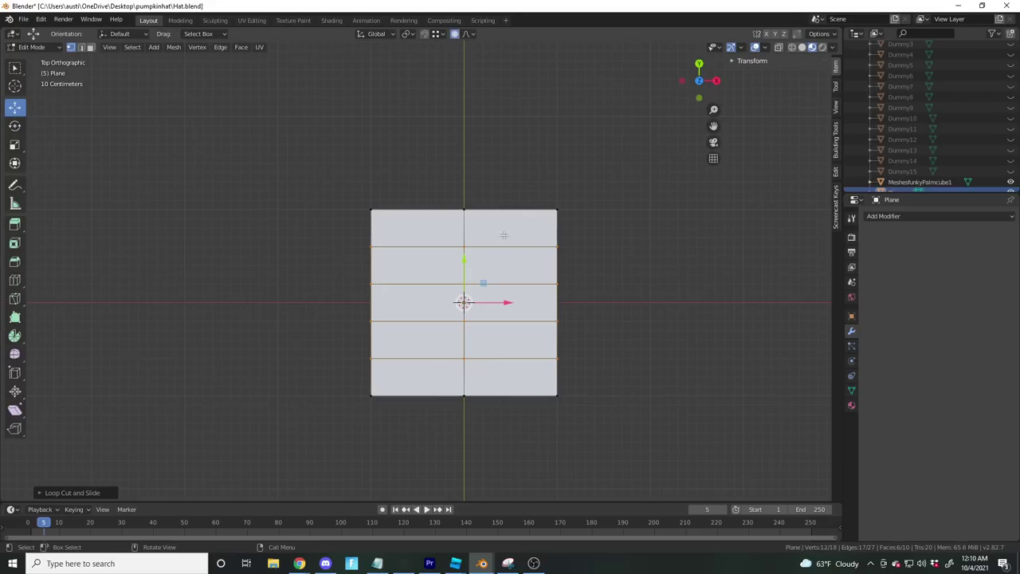
Pull the middle vertex of the plane's +Y edge outward with proportional editing to form a pointed leaf tip
left_click(462, 215)
key("g")
scroll(462, 215, "down", 4)
scroll(462, 215, "down", 12)
scroll(462, 215, "up", 4)
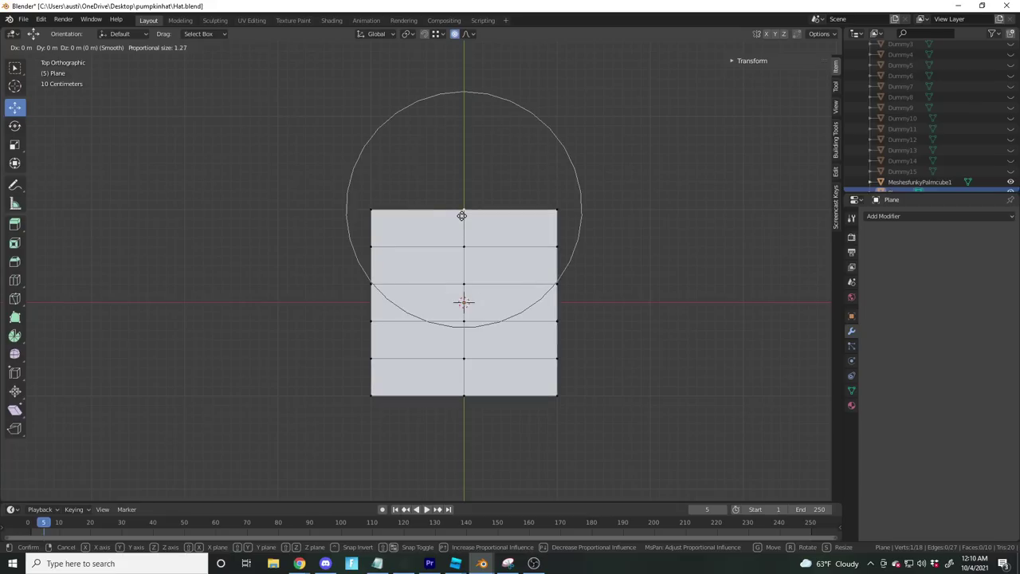
scroll(462, 216, "down", 1)
left_click(462, 216)
left_click_drag(461, 164, 450, 446)
scroll(502, 433, "down", 4)
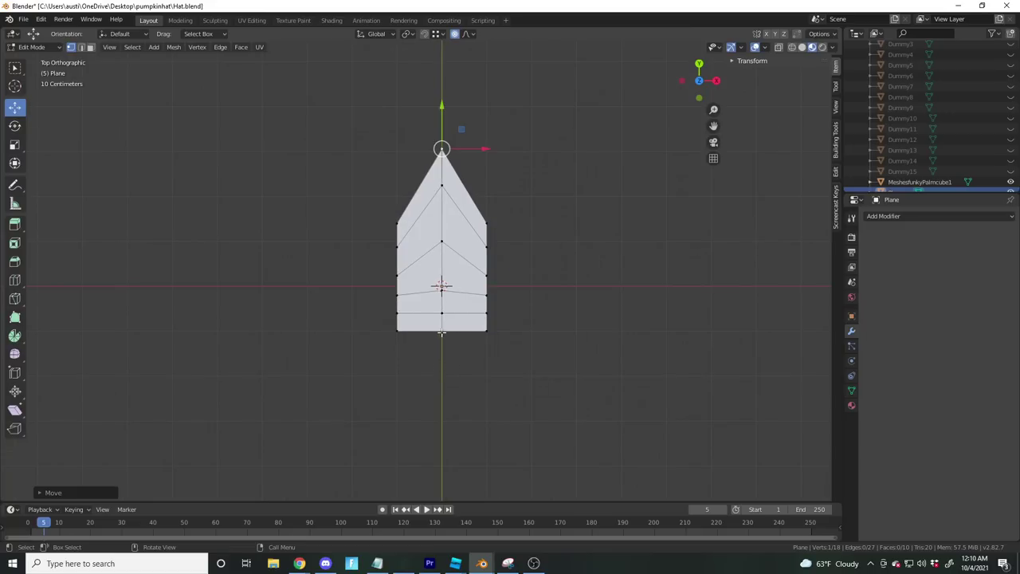
Move the opposite end's middle vertex outward along Y by about 1.24 m with proportional size 1.39 to form a second point
left_click(442, 331)
key("g")
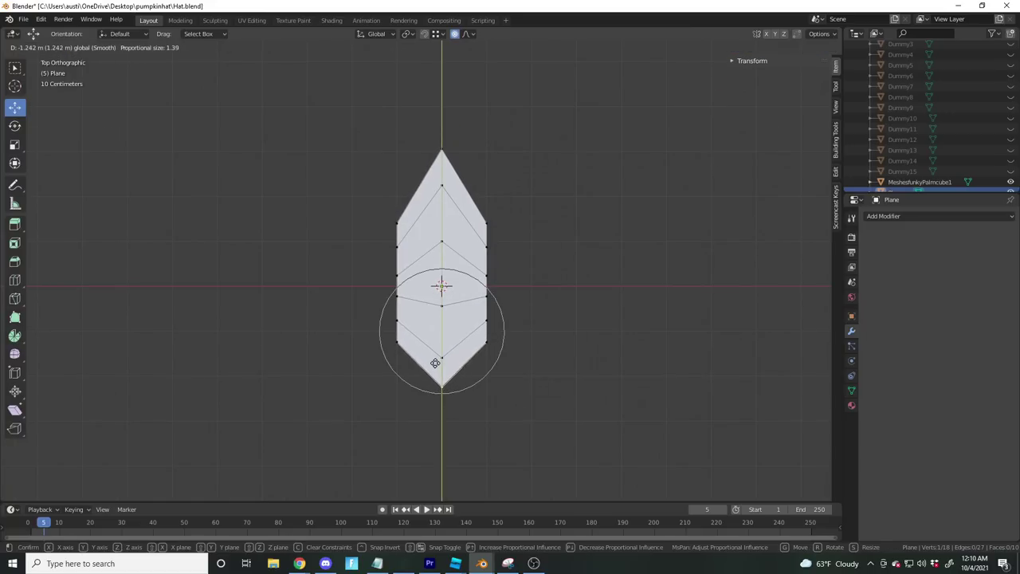
left_click(435, 363)
scroll(486, 290, "up", 2)
Shift the centre-line vertex nearest the origin along Y toward the longer tip, without affecting its neighbours
middle_click_drag(546, 295, 405, 302)
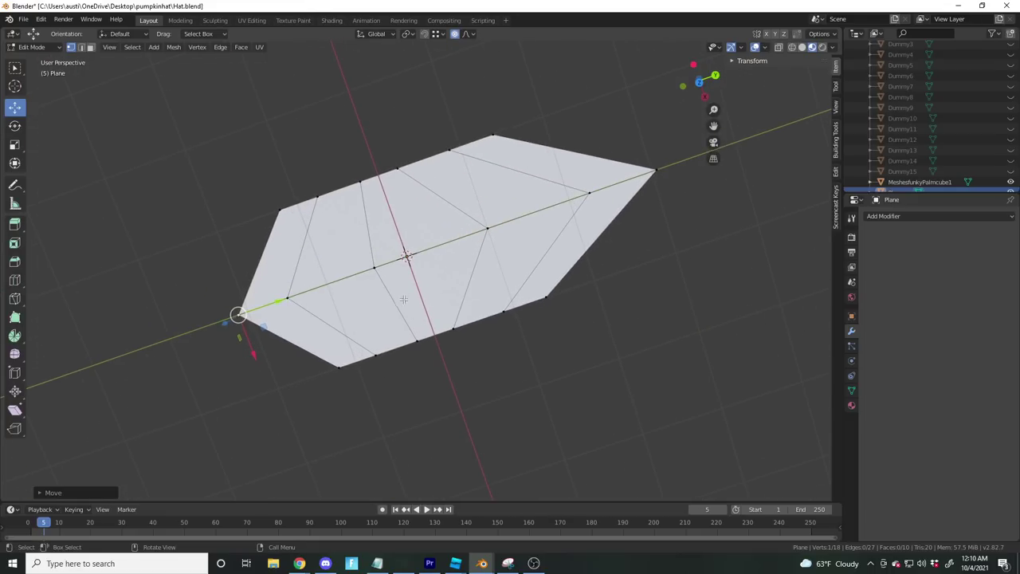
middle_click_drag(373, 269, 441, 240)
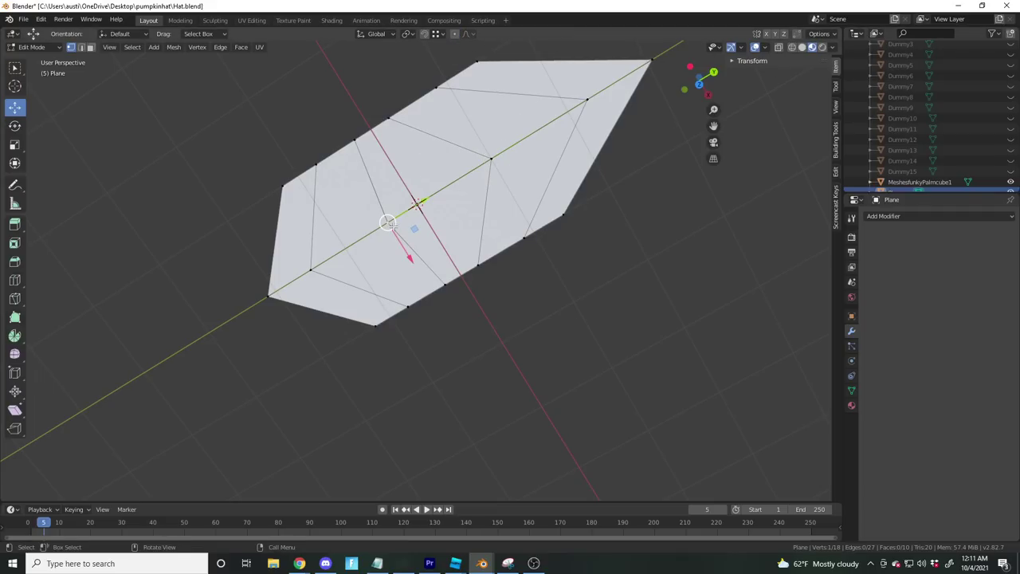
left_click_drag(415, 205, 458, 194)
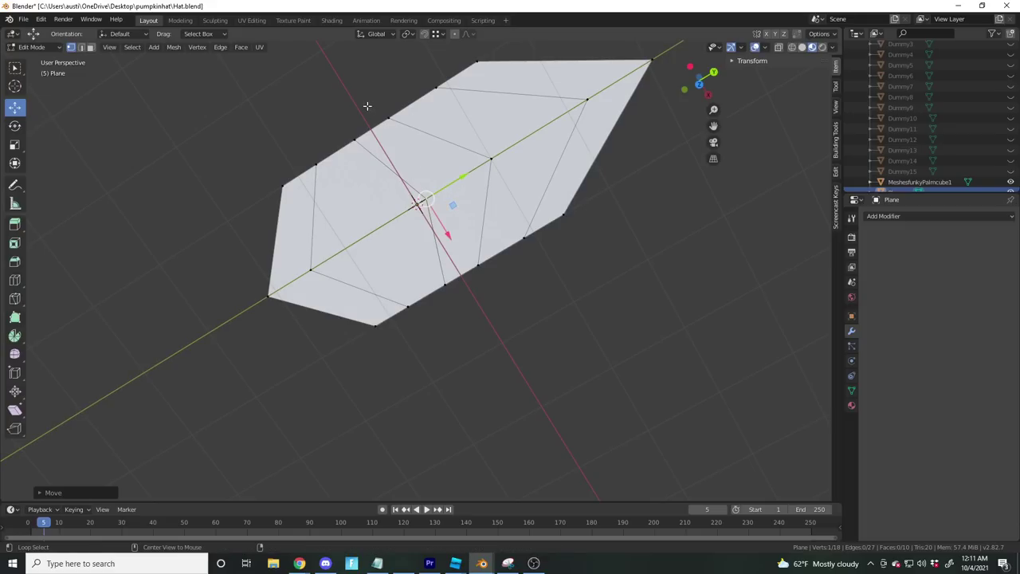
Raise the leaf's central vertex about 1.3 m along Z with proportional editing at size 3.97 to arch the leaf
middle_click_drag(415, 205, 448, 242)
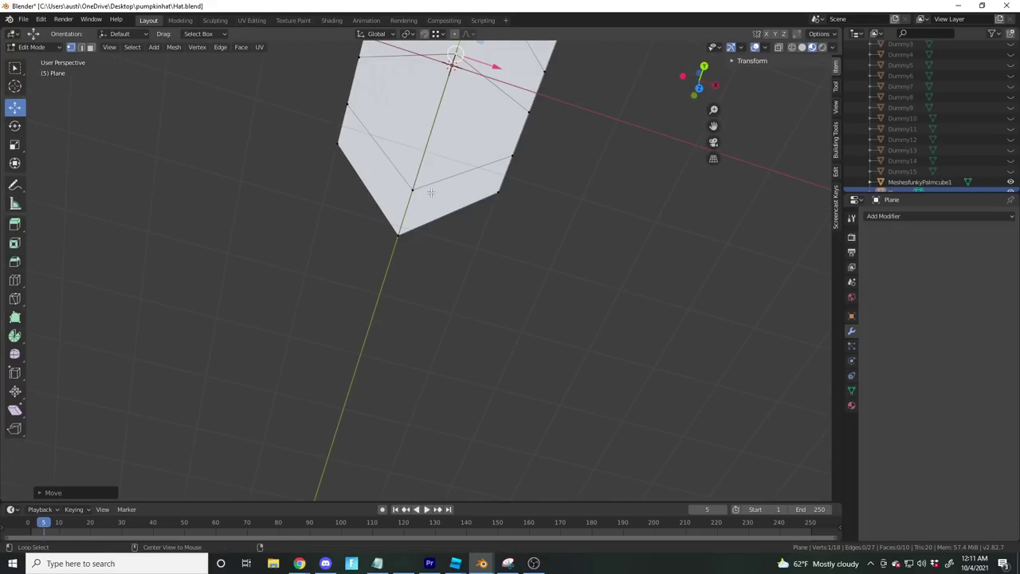
middle_click_drag(464, 200, 389, 116)
scroll(459, 327, "down", 5)
middle_click_drag(459, 328, 357, 187, "alt")
scroll(473, 239, "down", 5)
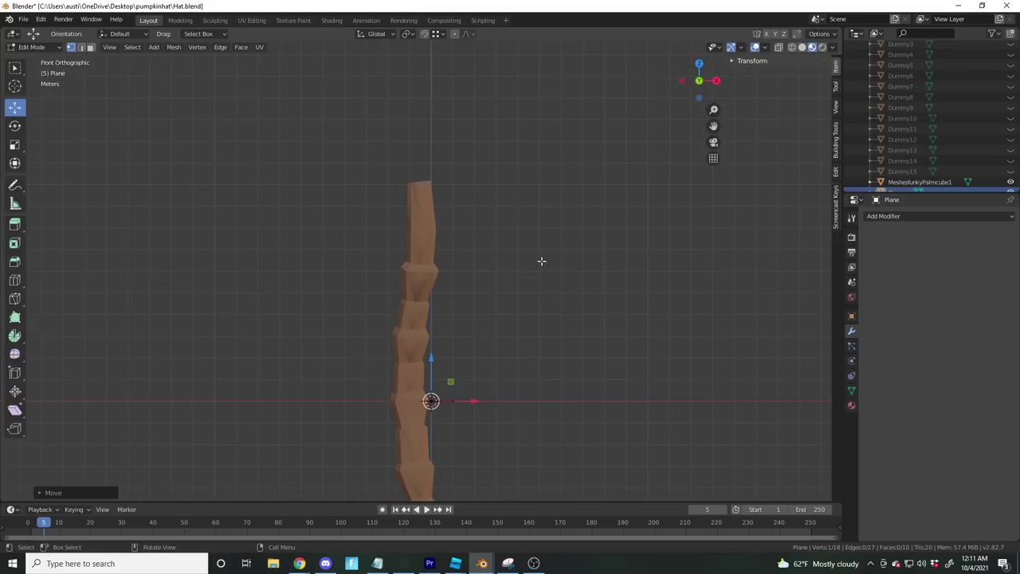
middle_click_drag(540, 262, 469, 264, "alt")
scroll(461, 292, "up", 5)
middle_click_drag(451, 470, 447, 263, "shift")
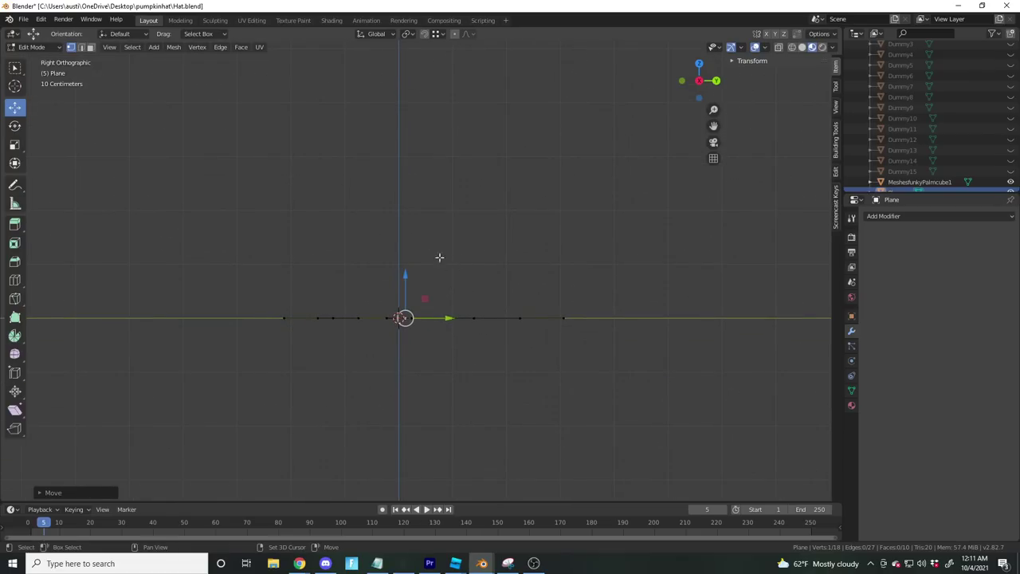
left_click(454, 34)
left_click_drag(405, 278, 405, 229)
key("ctrl+z")
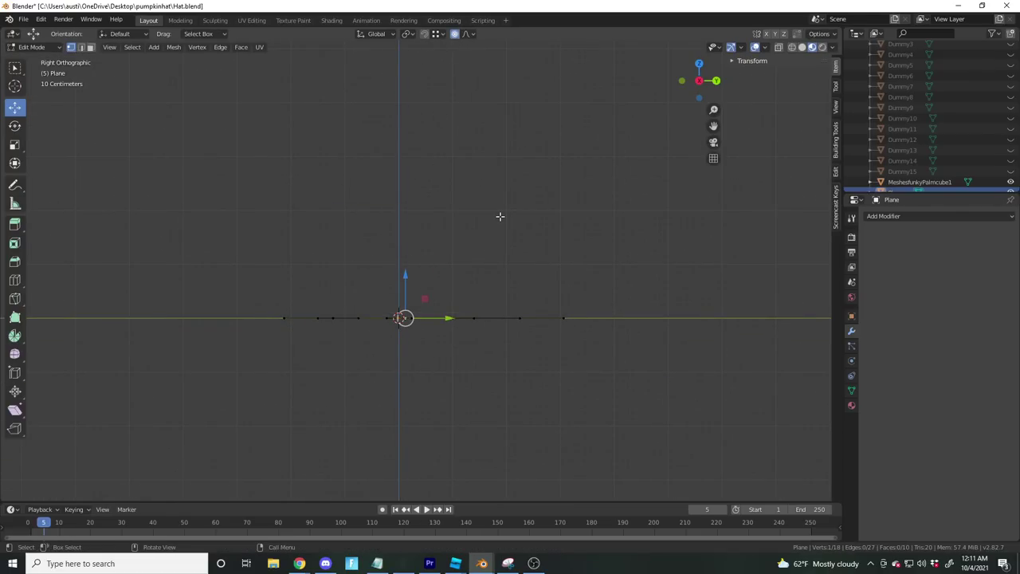
key("g")
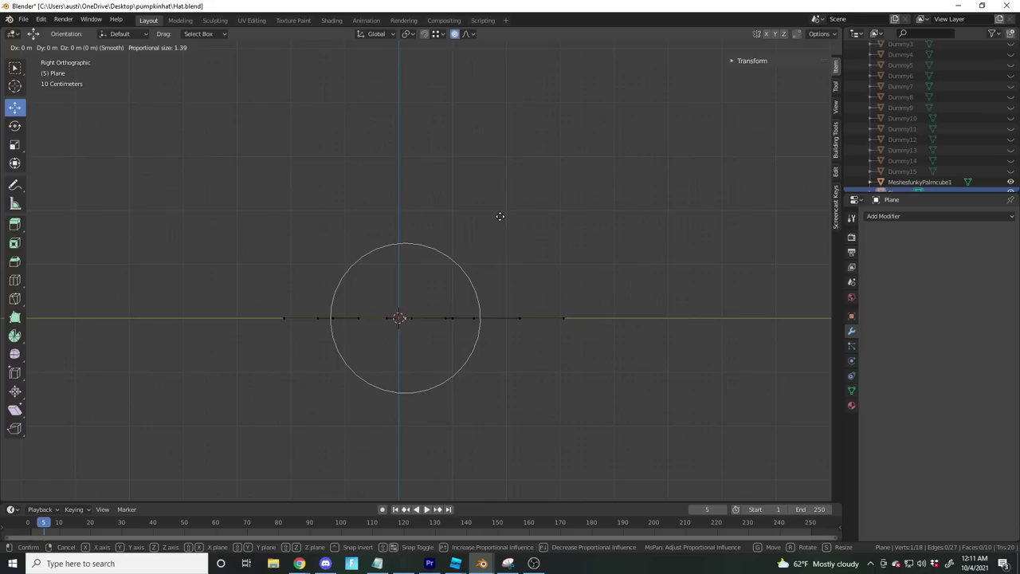
key("z")
scroll(501, 216, "down", 6)
scroll(508, 159, "down", 5)
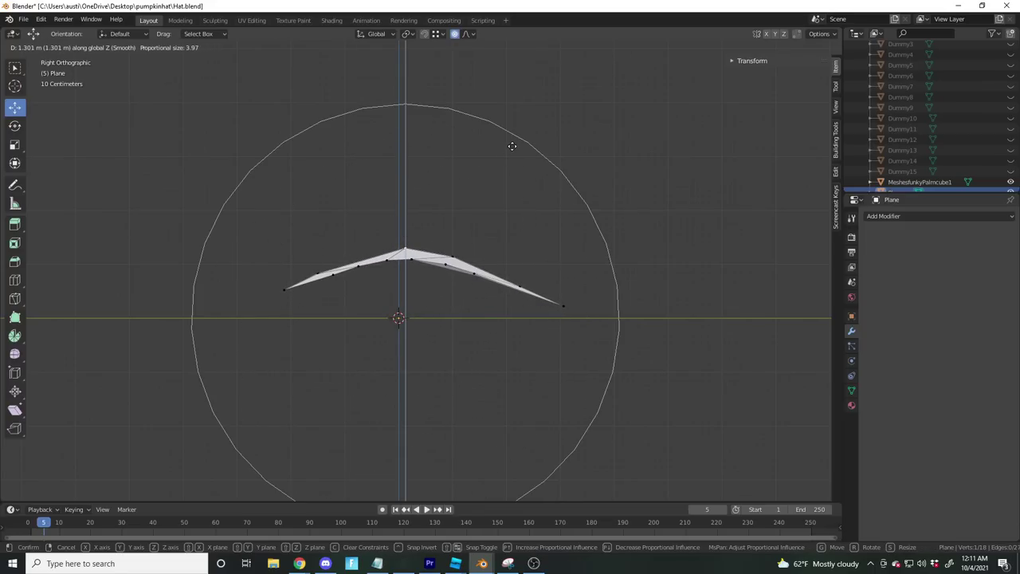
left_click(511, 146)
Add a lengthwise loop cut to each half of the leaf, one on either side of the centre line
middle_click_drag(605, 170, 626, 301)
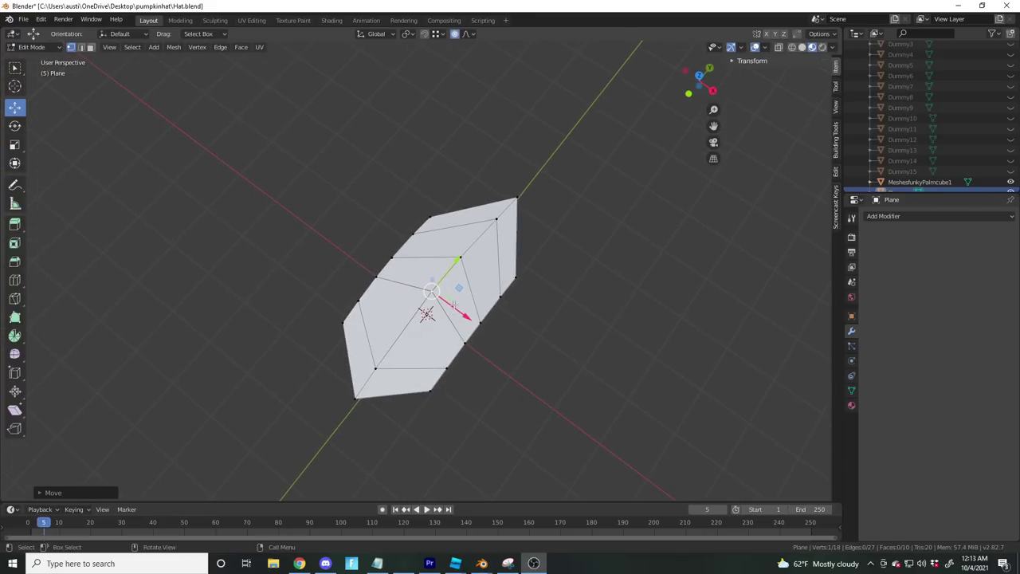
middle_click_drag(558, 263, 476, 255)
key("ctrl+r")
left_click(447, 352)
left_click(448, 351)
key("ctrl+r")
left_click(391, 340)
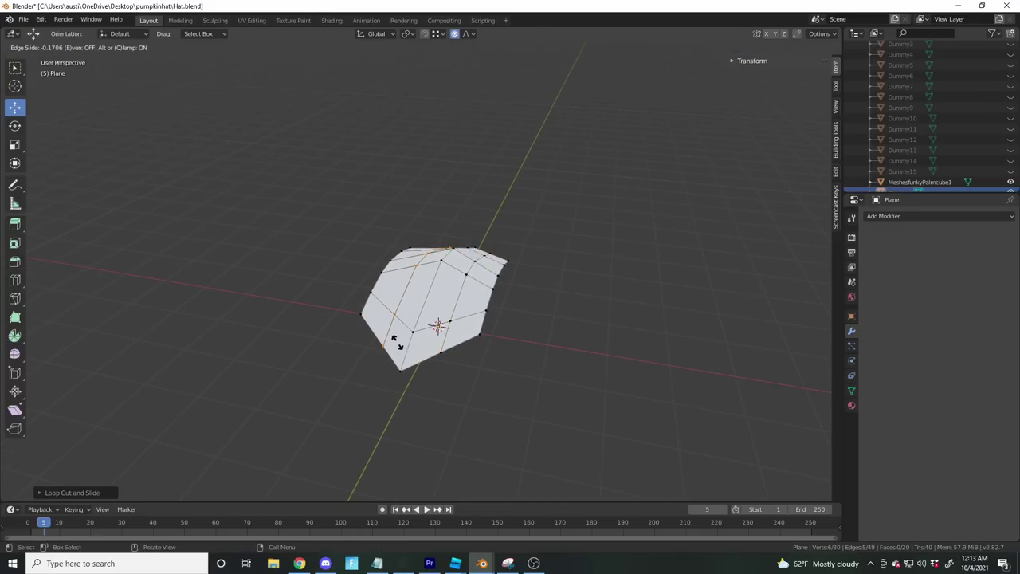
left_click(396, 341)
Rip a side vertex near one end of the leaf and reposition it to open a narrow notch
middle_click_drag(396, 341, 533, 304)
left_click(481, 291)
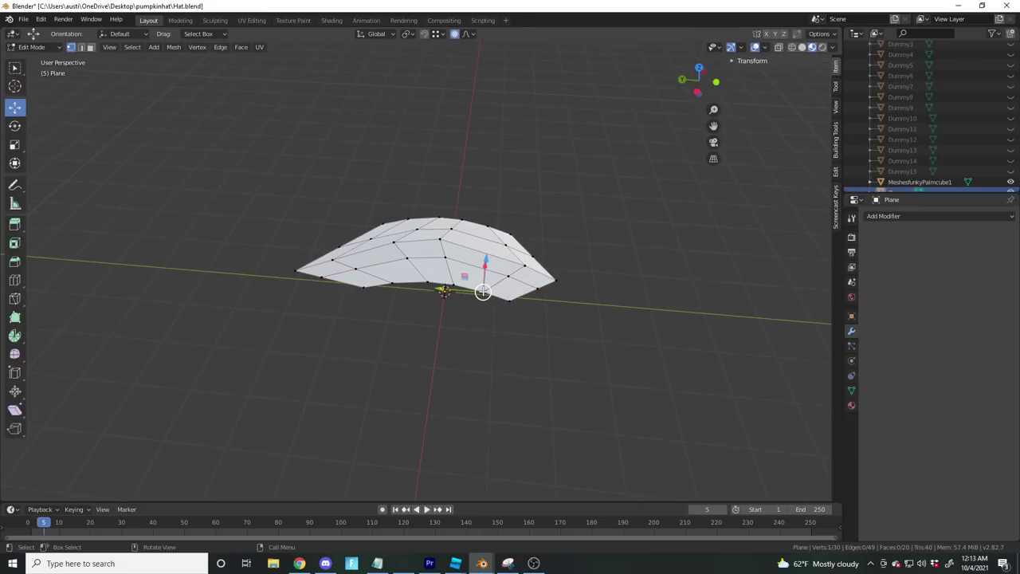
left_click_drag(483, 291, 489, 295)
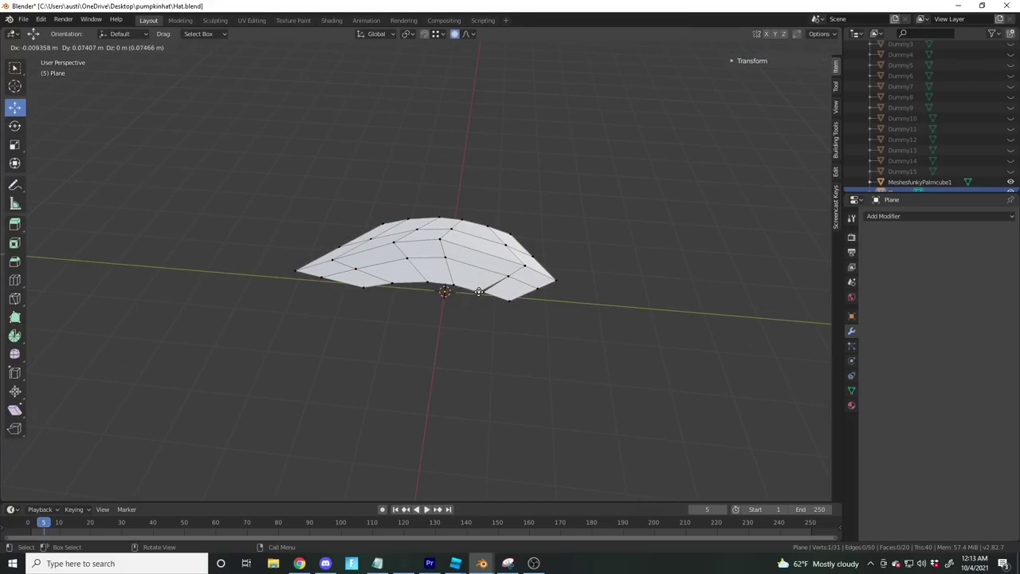
left_click(479, 290)
middle_click_drag(480, 291, 414, 295, "alt")
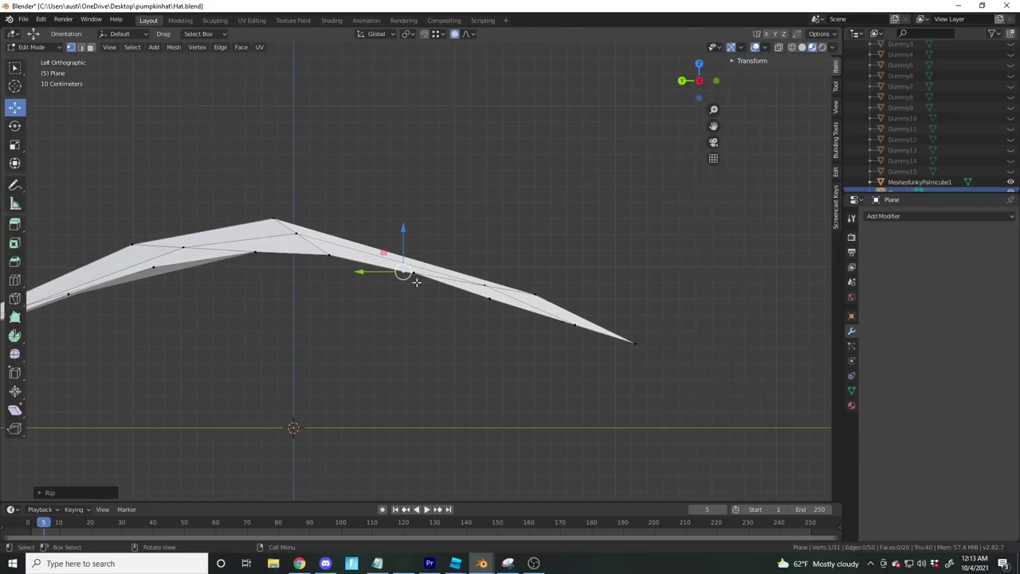
mouse_move(414, 273)
left_mouse_down()
mouse_move(424, 274)
mouse_move(400, 276)
left_mouse_up()
Rip a vertex midway along the leaf's side edge and offset it to open another narrow notch
middle_click_drag(510, 246, 733, 248)
left_click(503, 249)
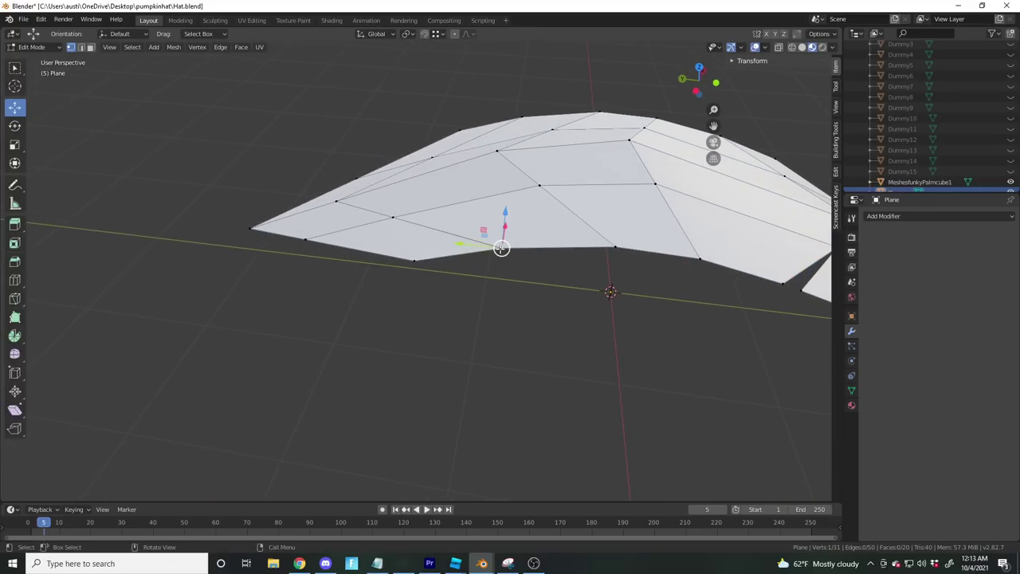
key("v")
left_click(495, 255)
Rip another outer-edge vertex toward the other end of the leaf and reposition it to open a further notch
middle_click_drag(614, 229, 384, 262)
left_click(251, 317)
key("v")
left_click(341, 321)
key("g")
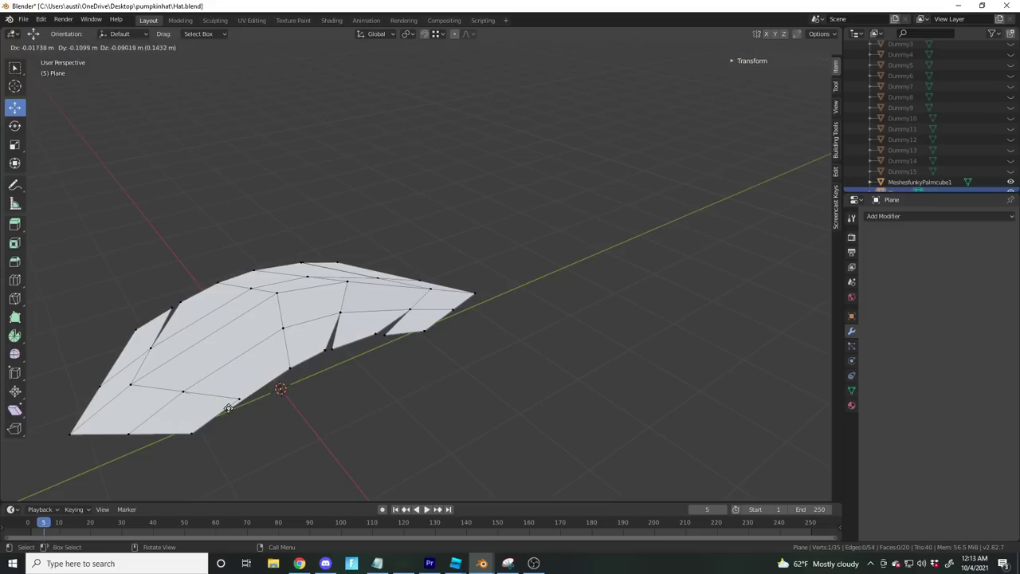
left_click(123, 431)
Scale the entire leaf mesh along the X axis to adjust its width
middle_click_drag(179, 408, 343, 323)
key("a")
key("s")
key("x")
left_click(462, 347)
key("Tab")
key("Tab")
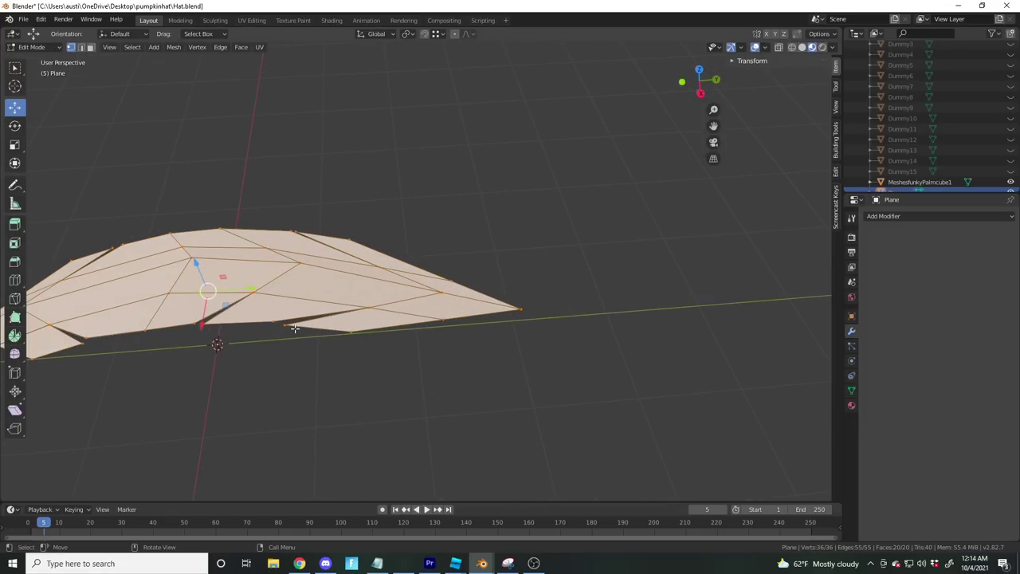
Shift the outer edges beside the notches along Y in edge selection mode to reshape the gaps
left_click(80, 47)
left_click(301, 334)
left_click_drag(341, 325, 353, 327)
key("g")
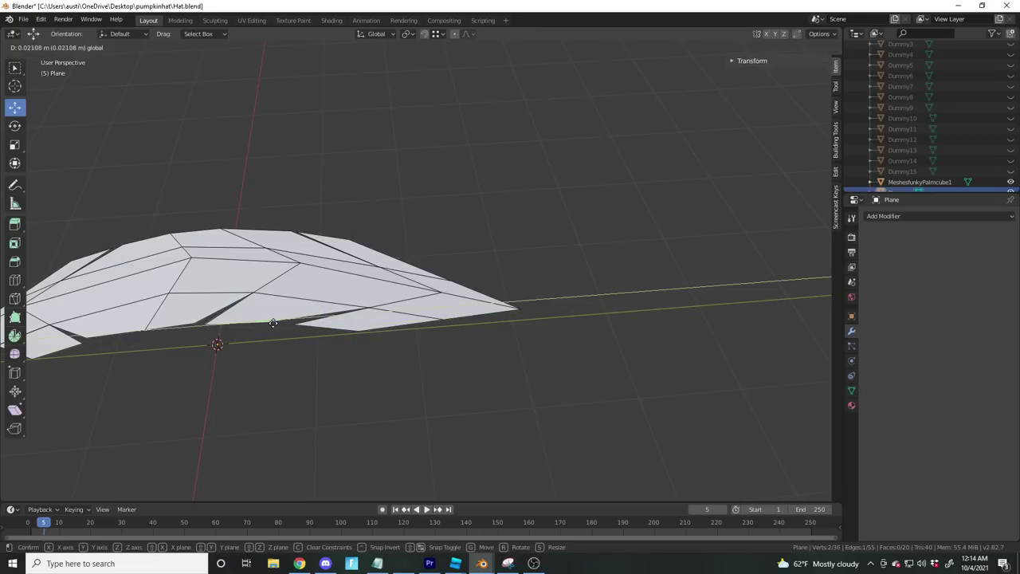
left_click(280, 323)
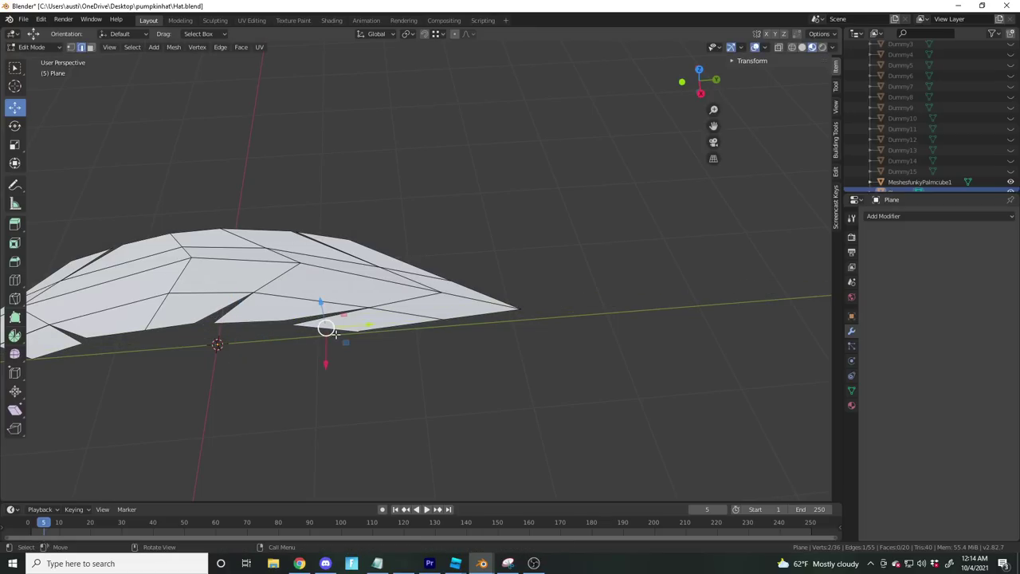
left_click_drag(357, 326, 367, 326)
middle_click_drag(234, 311, 355, 312, "shift")
left_click_drag(388, 304, 383, 303)
Nudge individual notch corner vertices on both sides of the leaf to vary the shape of the rips
left_click(71, 47)
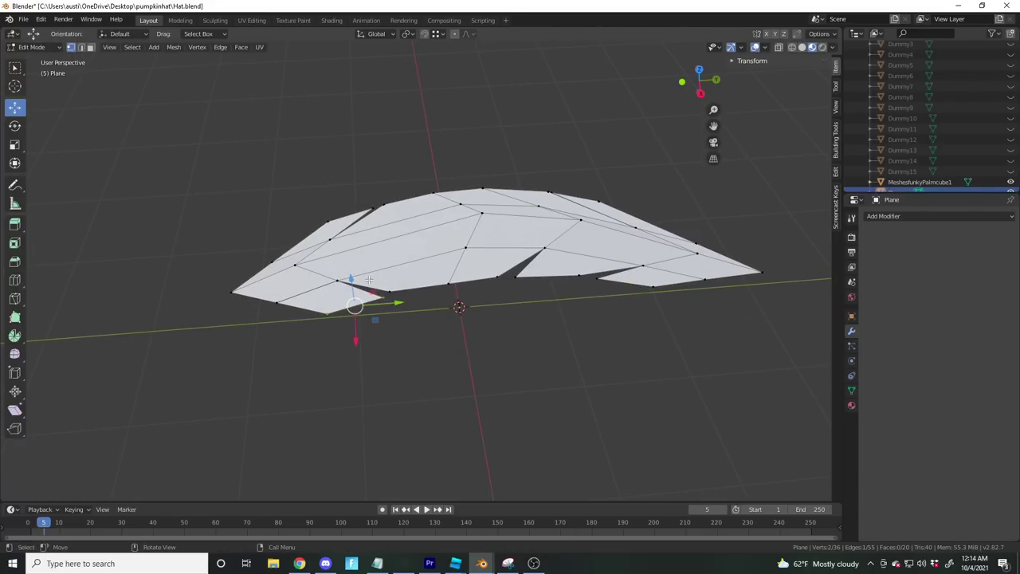
middle_click_drag(397, 295, 433, 314)
left_click_drag(418, 306, 407, 303)
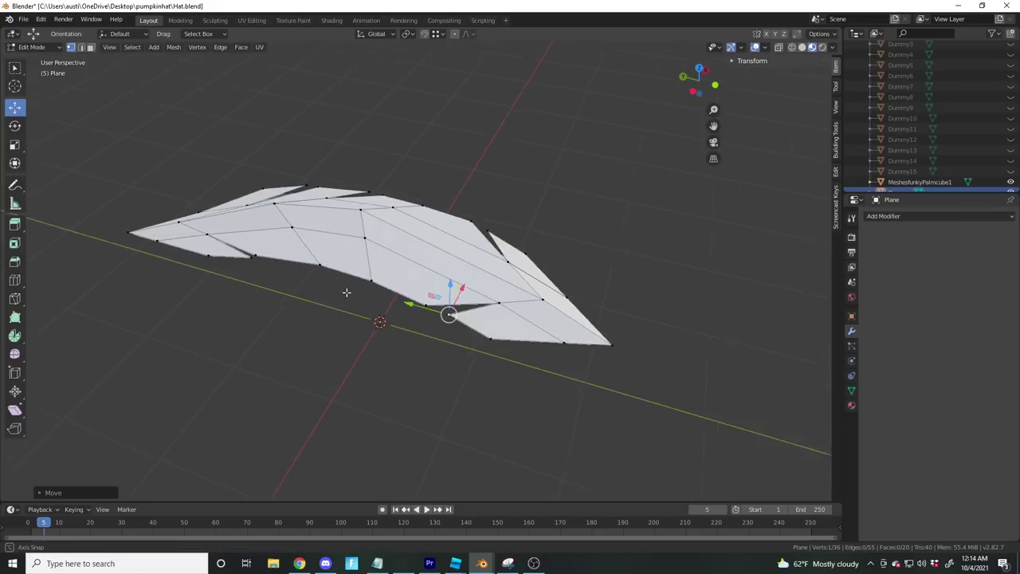
middle_click_drag(344, 291, 314, 307)
left_click_drag(247, 321, 231, 323)
middle_click_drag(318, 308, 384, 291)
middle_click_drag(510, 281, 503, 353)
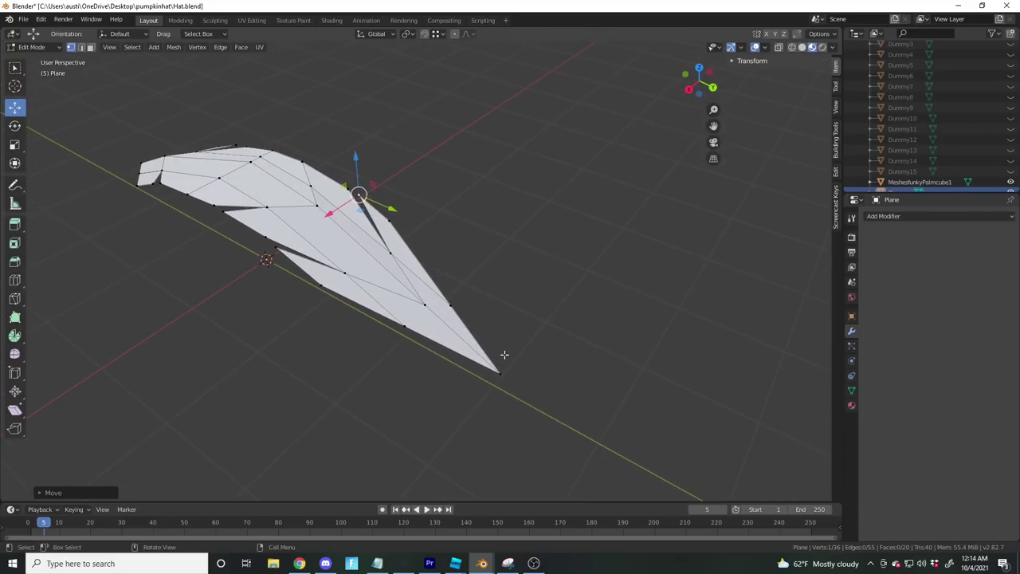
Pull one tip vertex inward along Y to blunt that end of the leaf, and raise it slightly along Z
key("g")
key("y")
left_click(423, 305)
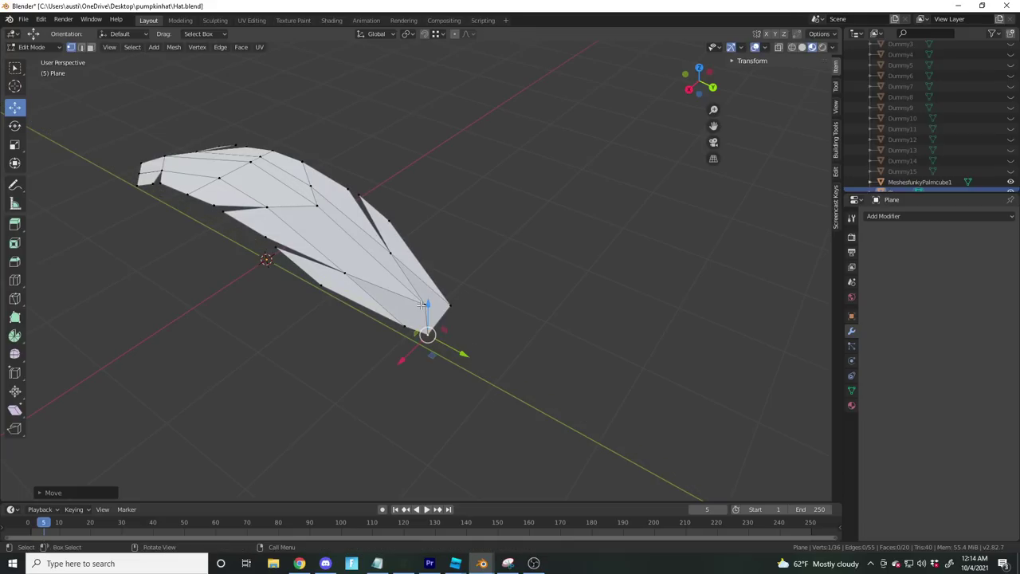
left_click_drag(428, 303, 429, 294)
mouse_move(448, 333)
middle_mouse_down()
mouse_move(450, 322)
mouse_move(455, 351)
middle_mouse_up()
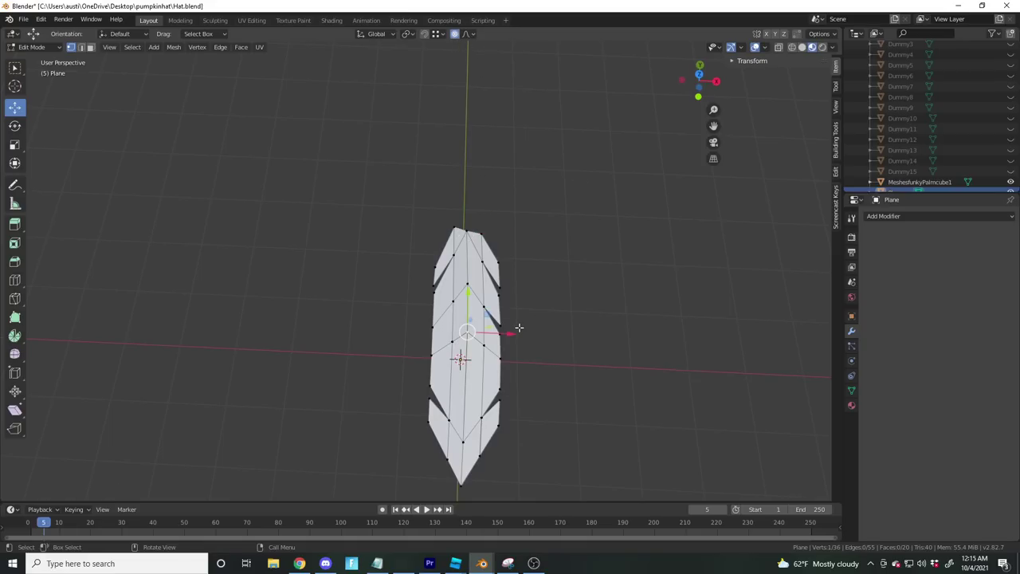
key("g")
scroll(519, 328, "up", 10)
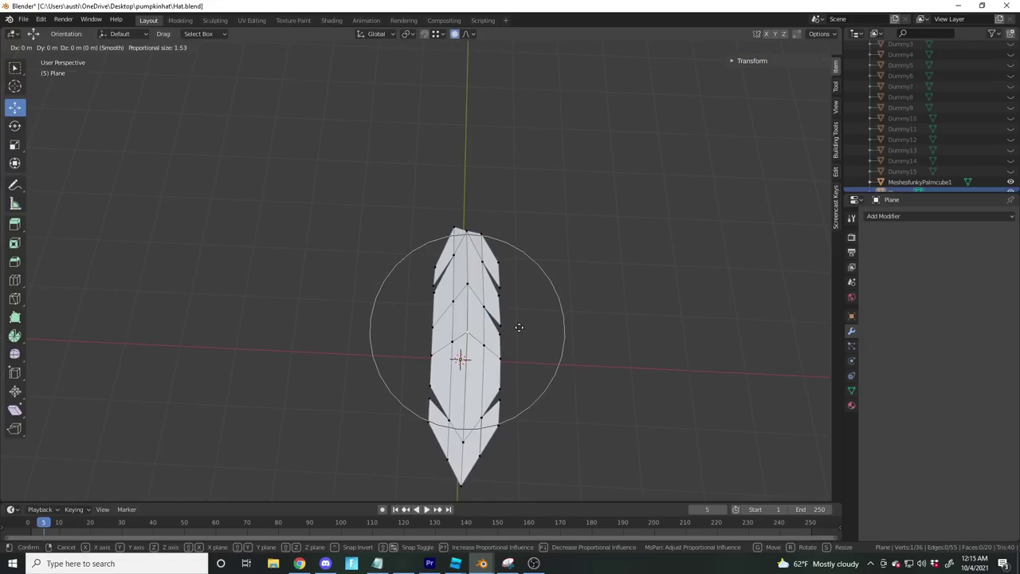
left_click(519, 327)
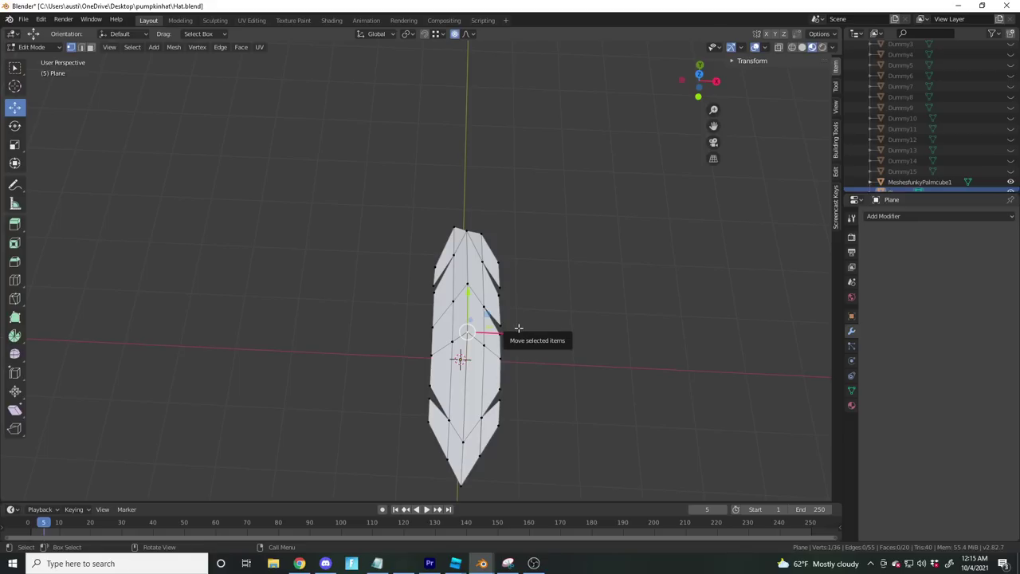
key("s")
key("Escape")
Lower the leaf's highest centre vertex slightly along Z and nudge the neighbouring ridge vertex to refine the arch
key("Tab")
middle_click_drag(578, 352, 286, 169)
key("Tab")
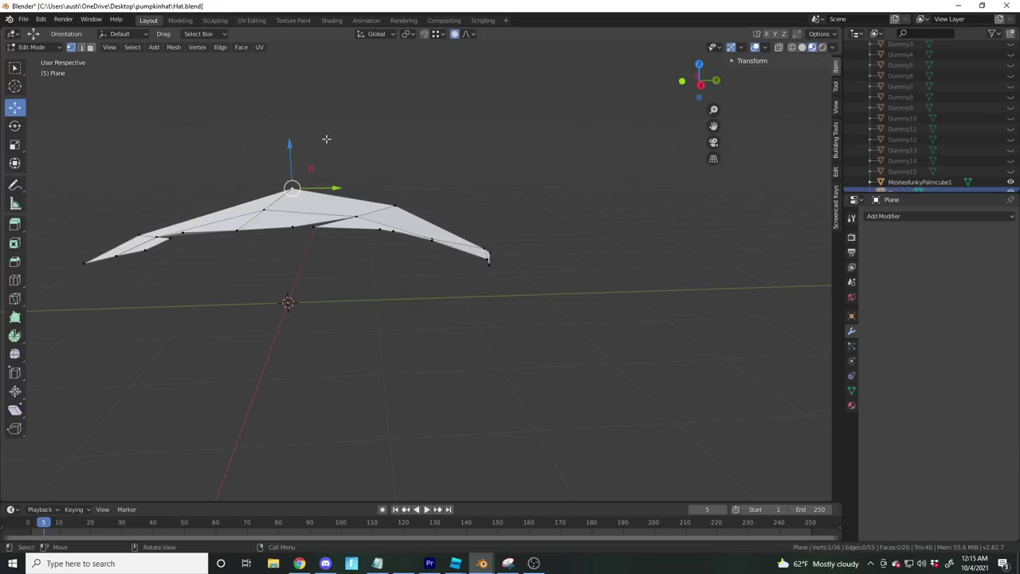
left_click_drag(291, 146, 293, 155)
left_click_drag(395, 191, 392, 190)
Adjust the position of the middle vertex on the leaf's side edge
key("Tab")
middle_click_drag(437, 211, 580, 295)
key("Tab")
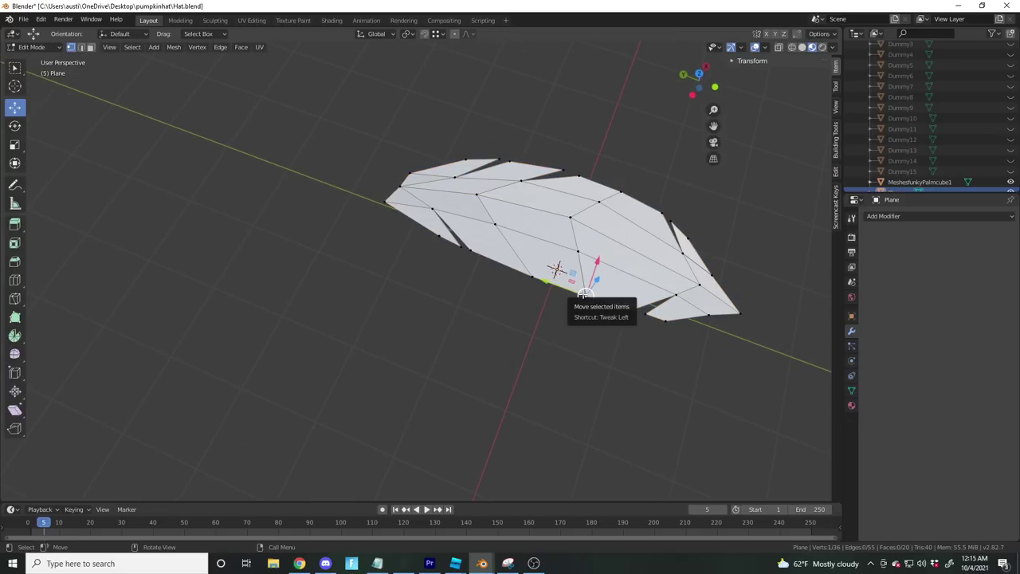
left_click_drag(584, 296, 599, 298)
Add a Solidify modifier with 0.1 m thickness to the leaf and apply it
key("Tab")
middle_click_drag(603, 298, 610, 213)
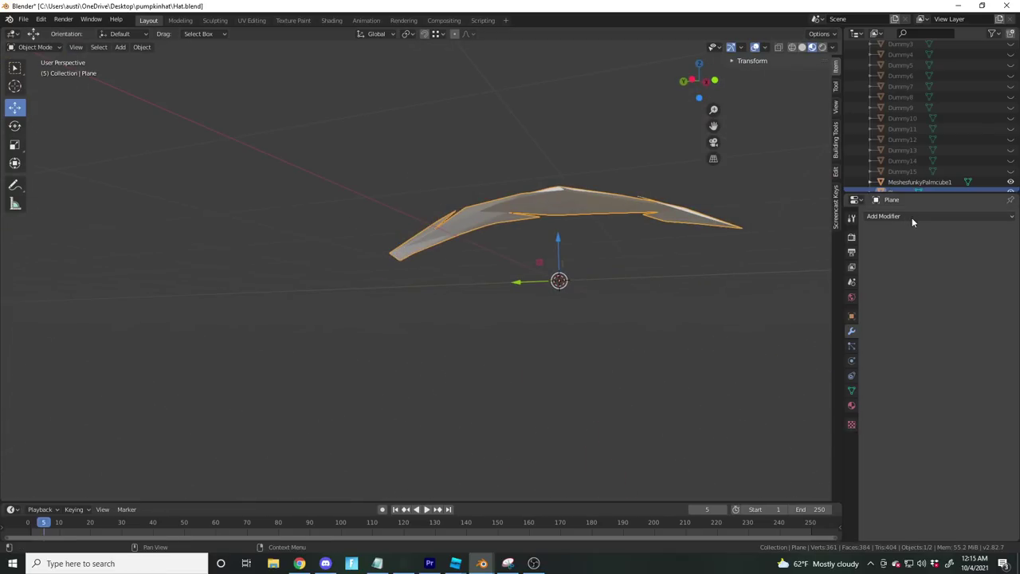
left_click(911, 218)
left_click(804, 301)
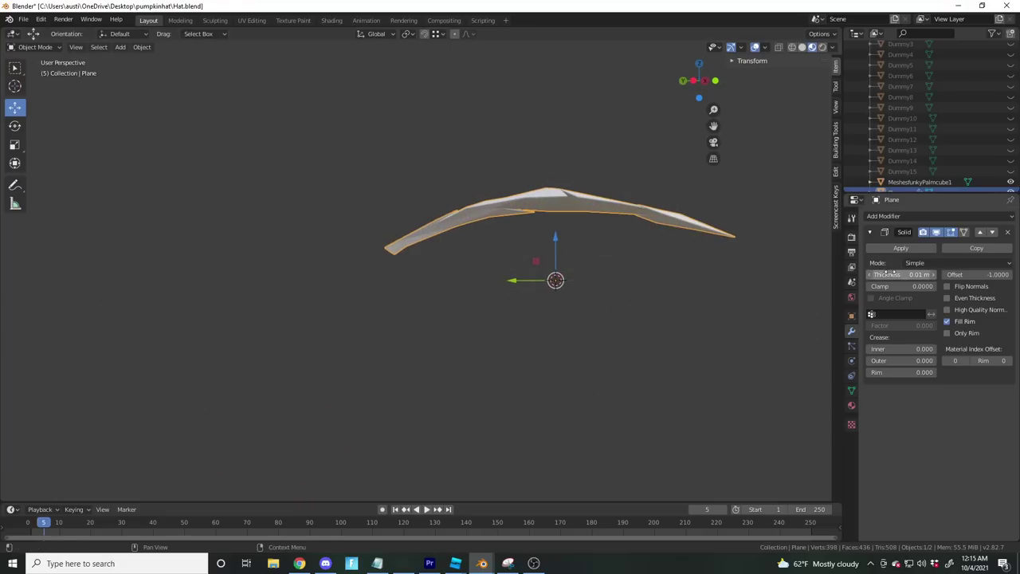
mouse_move(900, 274)
left_mouse_down()
mouse_move(972, 274)
mouse_move(896, 274)
left_mouse_up()
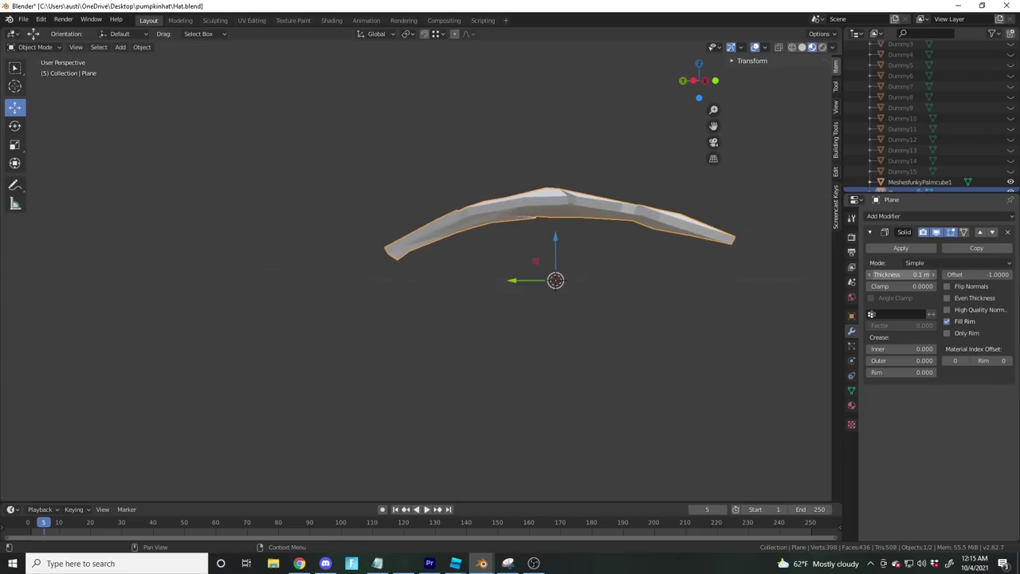
middle_click_drag(647, 266, 334, 295)
left_click(911, 248)
Centre the leaf on its origin and move the palm trunk along Y to the leaf's location
scroll(608, 260, "down", 5)
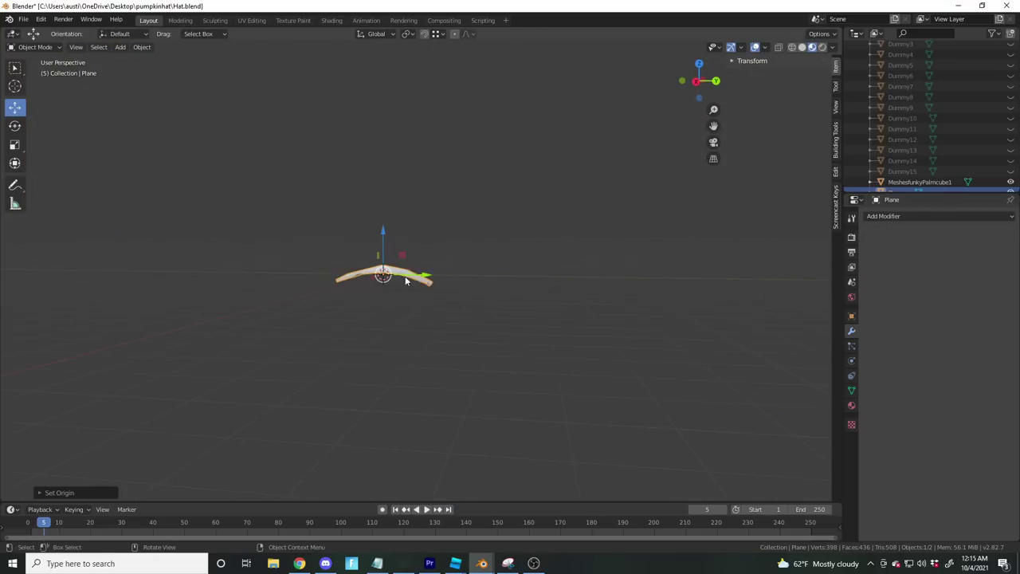
scroll(406, 275, "down", 3)
middle_click_drag(407, 264, 538, 420, "shift")
left_click(149, 408)
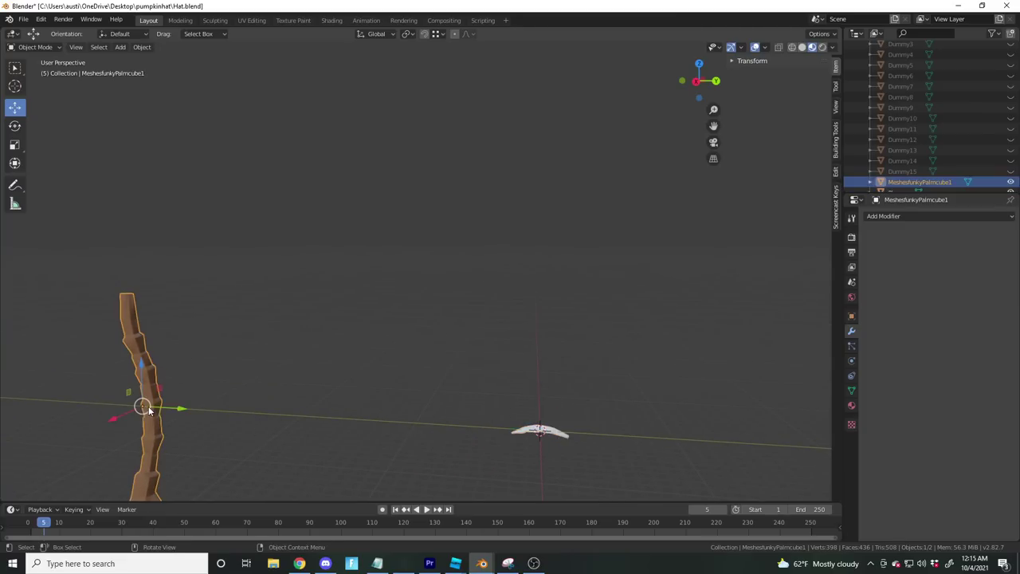
left_click_drag(174, 408, 542, 237)
Scale the leaf to suit the trunk, tilt it so its outer tip droops, and seat it on the trunk's top
left_click(527, 426)
key("s")
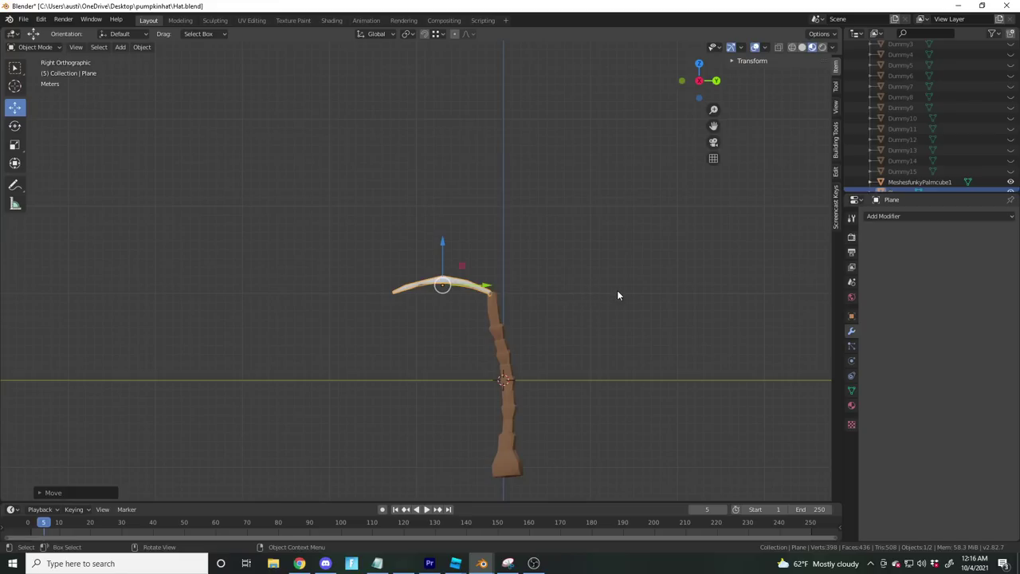
key("r")
left_click(590, 211)
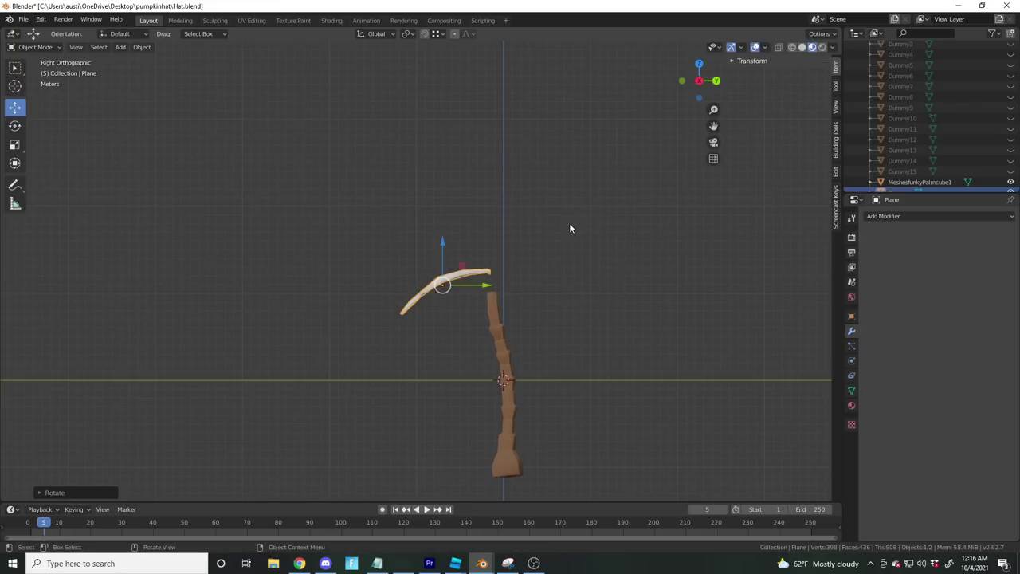
left_click_drag(442, 253, 439, 274)
Duplicate the leaf in top view and rotate the copies around the trunk top to form a cross of four leaves
middle_click_drag(440, 273, 532, 261)
key("KP_7")
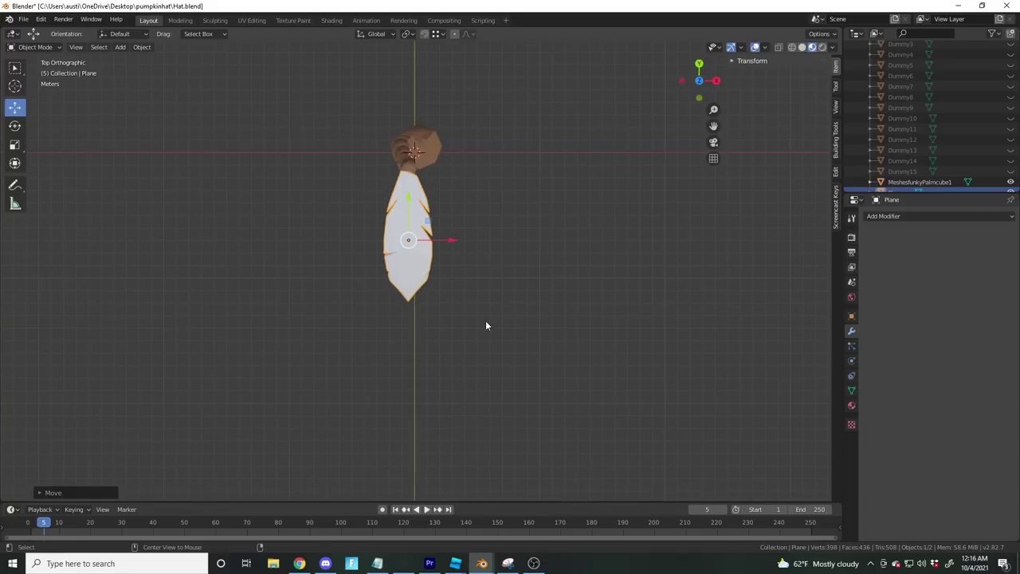
key("shift+d")
key("Escape")
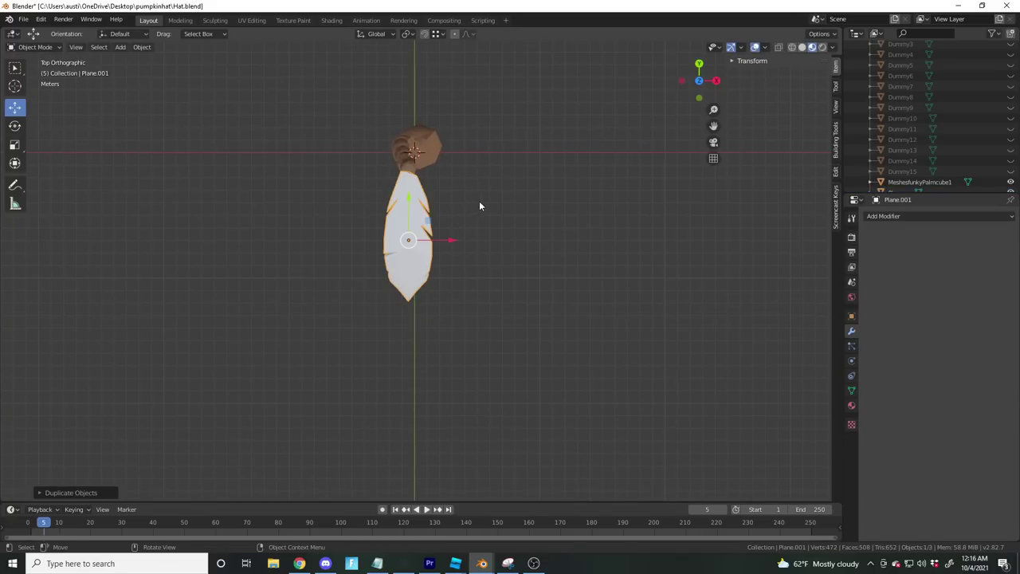
key("r")
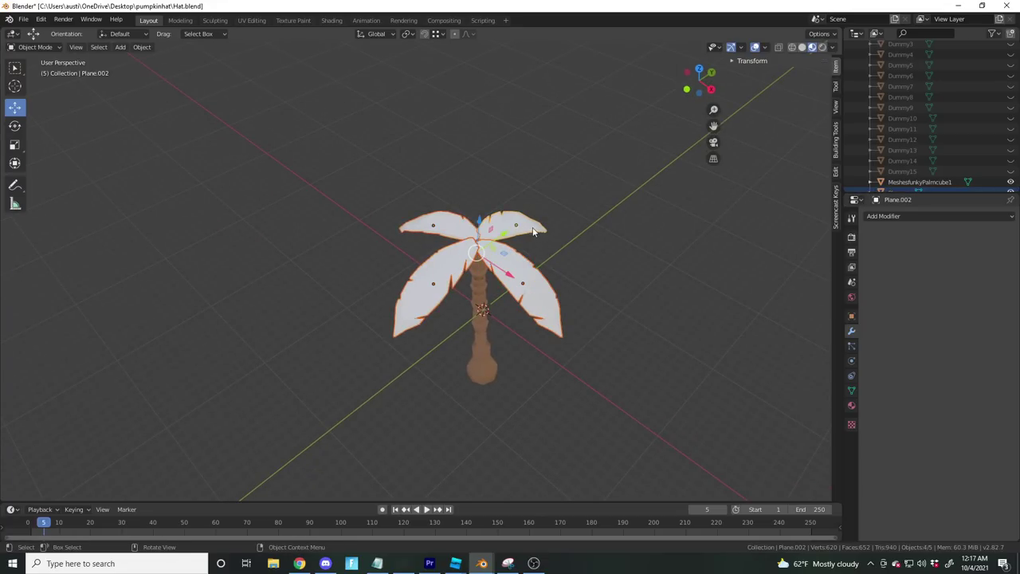
Duplicate the four leaves and rotate the copies about 45° in top view to fill the gaps between them
key("shift+d")
key("Escape")
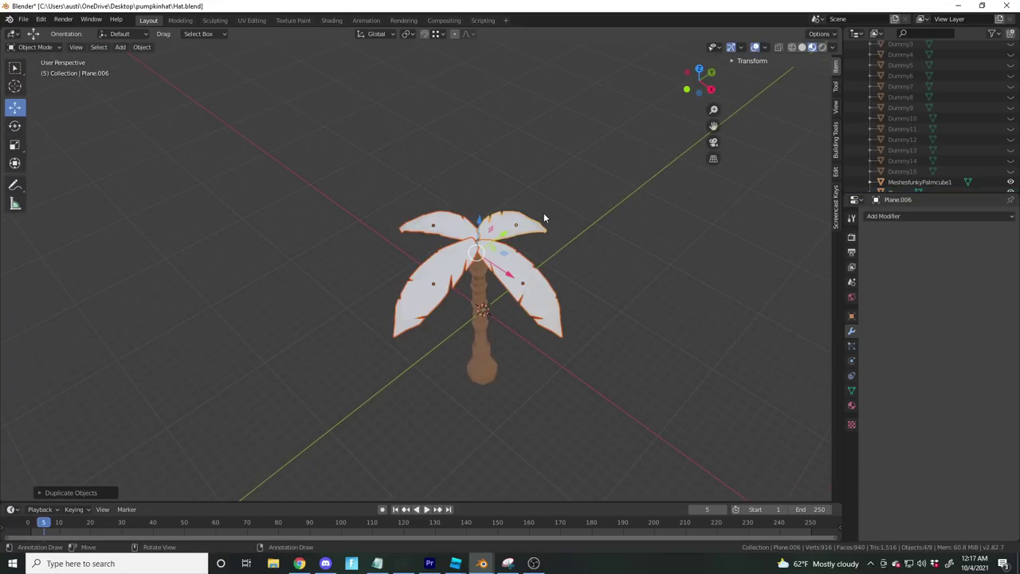
key("KP_7")
key("r")
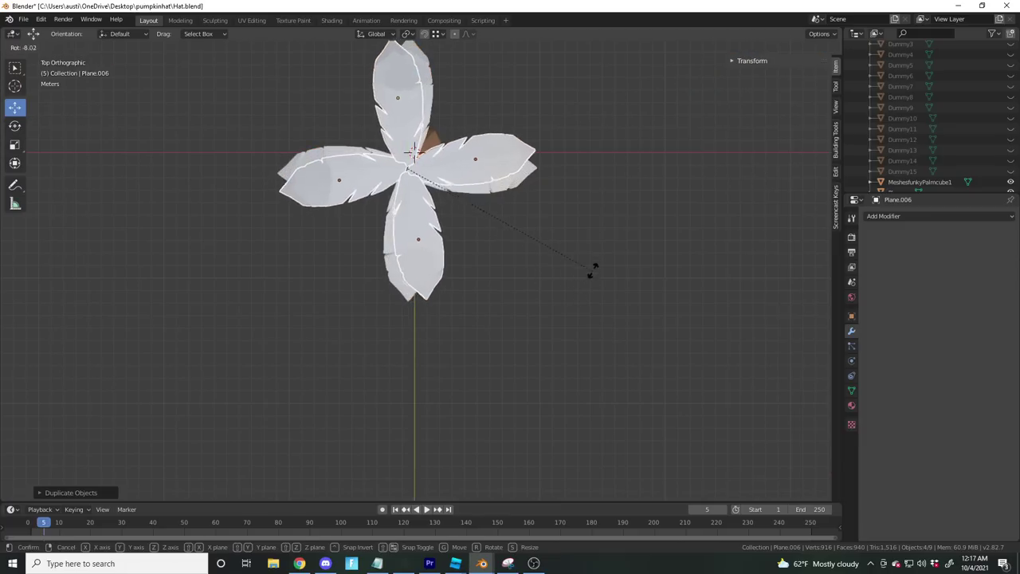
left_click(597, 167)
Scale the second set of leaves down and shift it slightly to fit with the larger leaves
key("s")
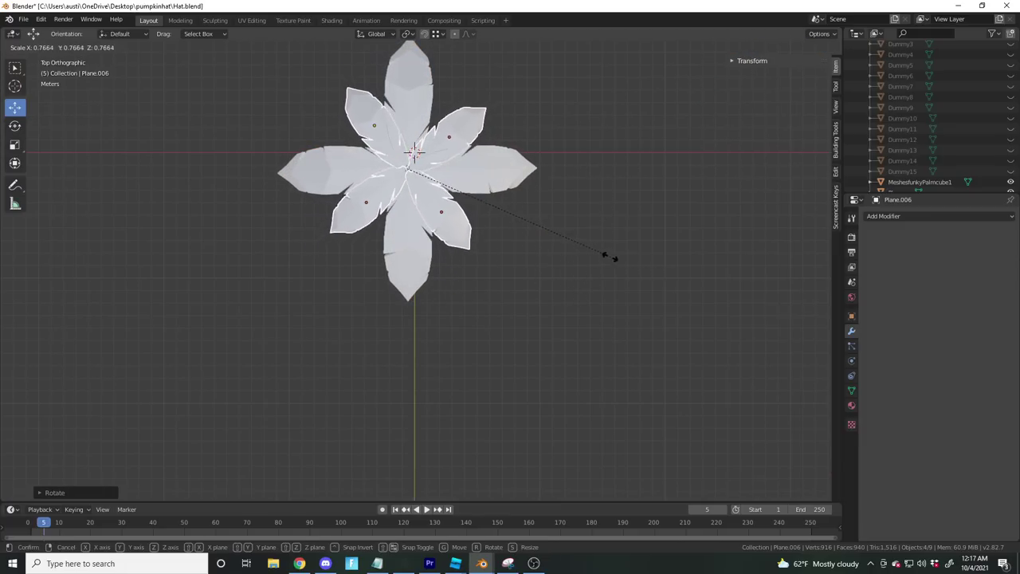
left_click(598, 253)
middle_click_drag(598, 254, 467, 208)
mouse_move(432, 274)
left_mouse_down()
mouse_move(428, 255)
mouse_move(426, 272)
left_mouse_up()
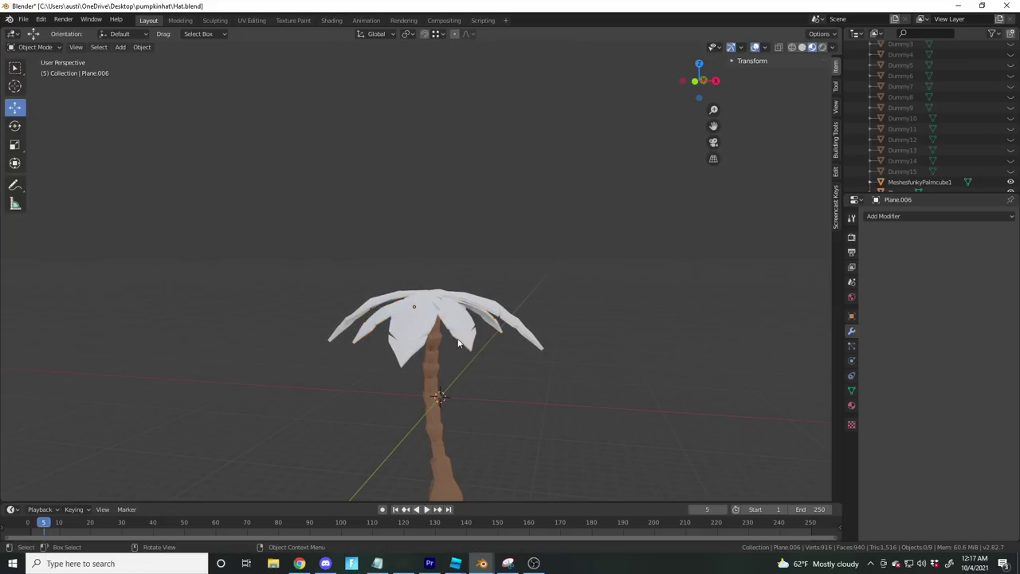
Rotate one of the smaller side leaves by roughly 20° to vary its tilt
middle_click_drag(662, 322, 514, 266)
key("r")
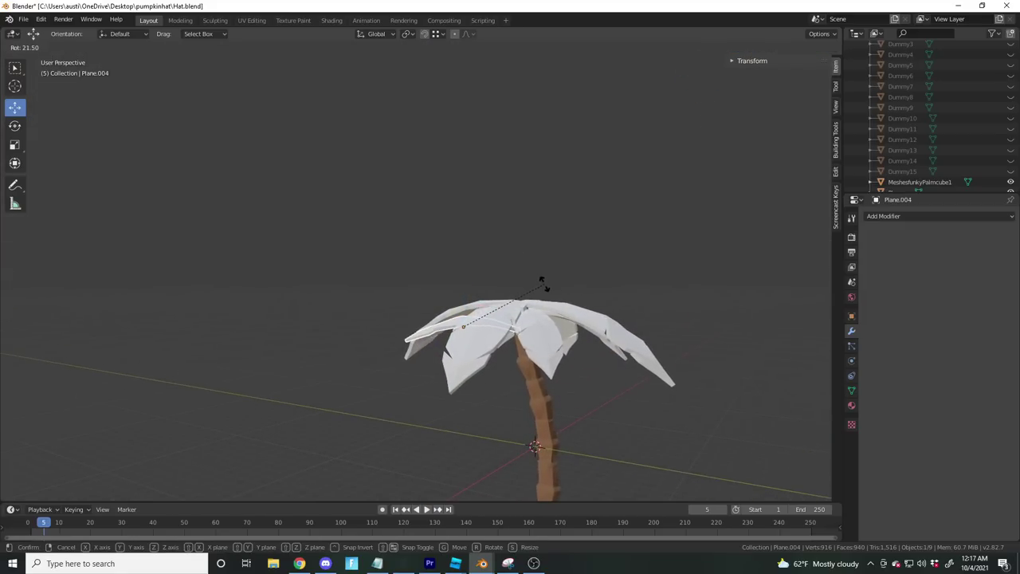
left_click(545, 286)
Rotate the small leaf on the other side of the crown and move it back against the trunk top
middle_click_drag(555, 349, 598, 332)
left_click(581, 326)
key("r")
left_click(622, 273)
left_click_drag(578, 281, 580, 294)
left_click_drag(610, 333, 603, 332)
left_click(603, 331)
Reposition the remaining small leaves around the crown so they meet the trunk top
middle_click_drag(603, 332, 473, 283)
left_click_drag(462, 267, 464, 279)
mouse_move(464, 279)
middle_mouse_down()
mouse_move(562, 298)
mouse_move(484, 244)
mouse_move(494, 237)
mouse_move(448, 341)
mouse_move(380, 289)
mouse_move(432, 260)
mouse_move(465, 271)
middle_mouse_up()
left_click(465, 271)
middle_click_drag(567, 251, 537, 301)
left_click_drag(416, 293, 419, 300)
middle_click_drag(418, 300, 460, 414)
key("Tab")
key("Tab")
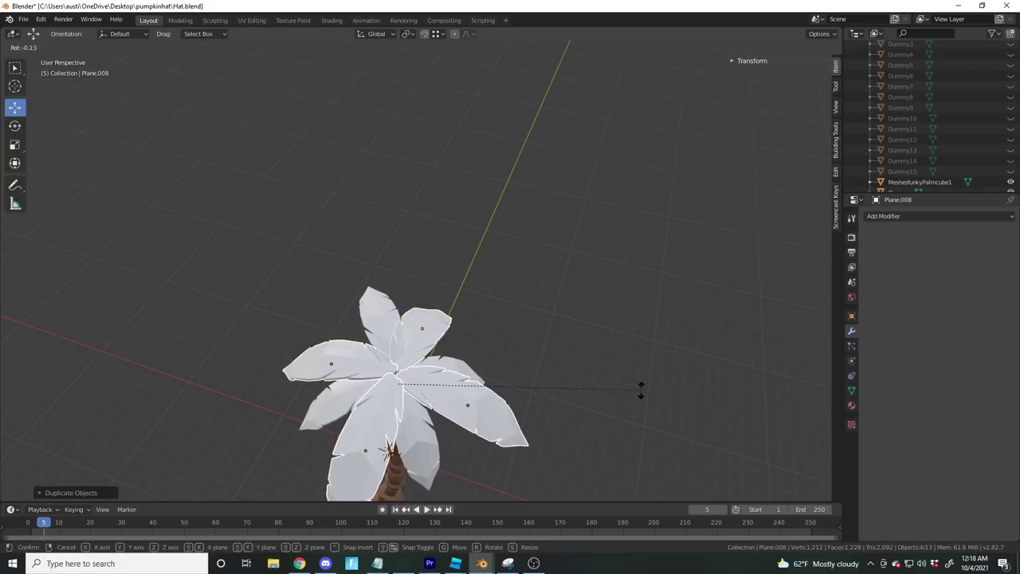
Duplicate four of the leaves and rotate the copies in top view into the remaining gaps
middle_click_drag(510, 356, 508, 394, "alt")
key("r")
left_click(636, 285)
Scale the third set of leaves down and raise it along Z toward the top of the crown
key("s")
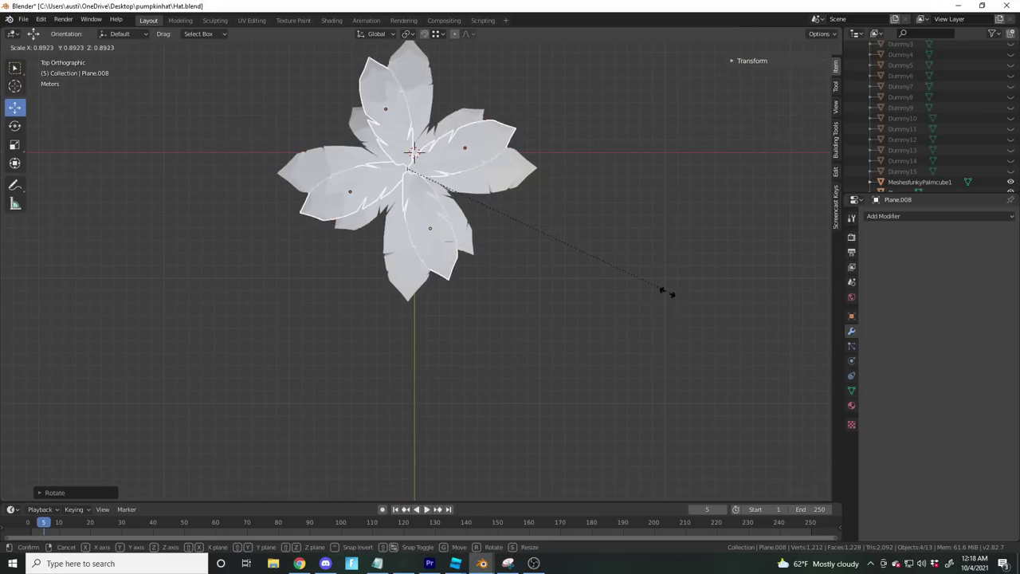
left_click(492, 269)
middle_click_drag(492, 269, 484, 223)
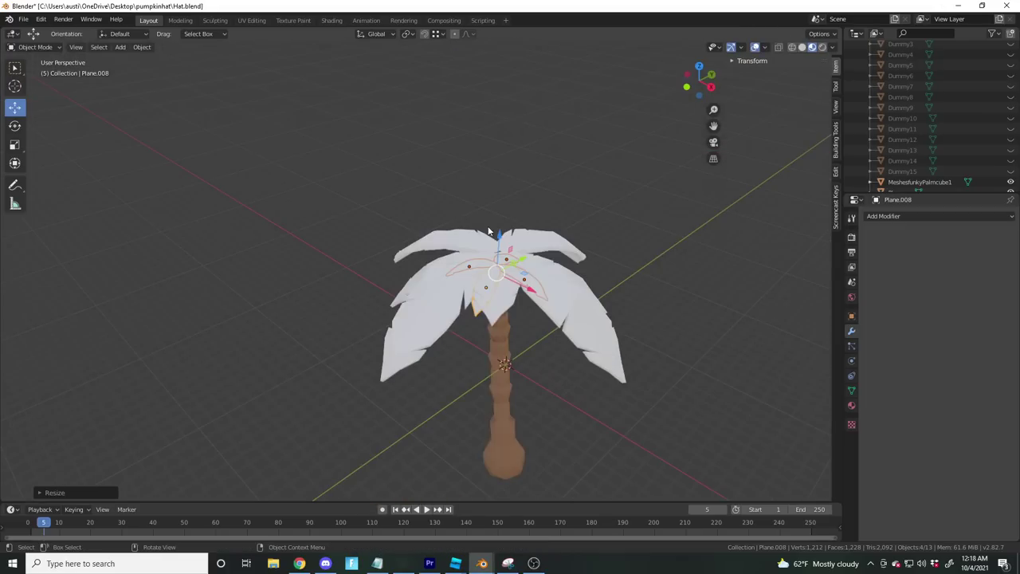
left_click_drag(497, 235, 496, 214)
Try to join the palm leaves into a single object
middle_click_drag(496, 213, 598, 233)
left_click(570, 266)
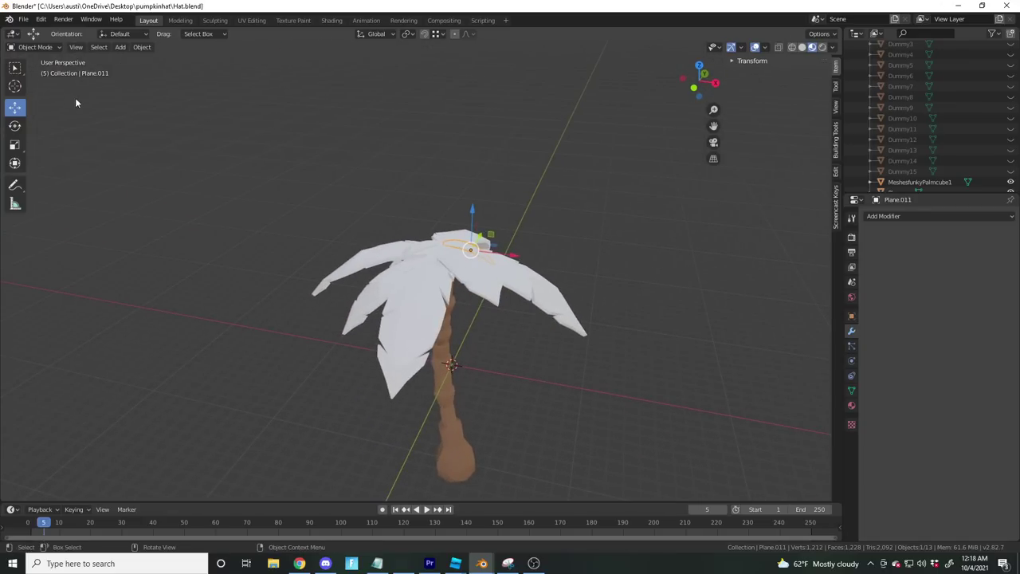
key("ctrl+j")
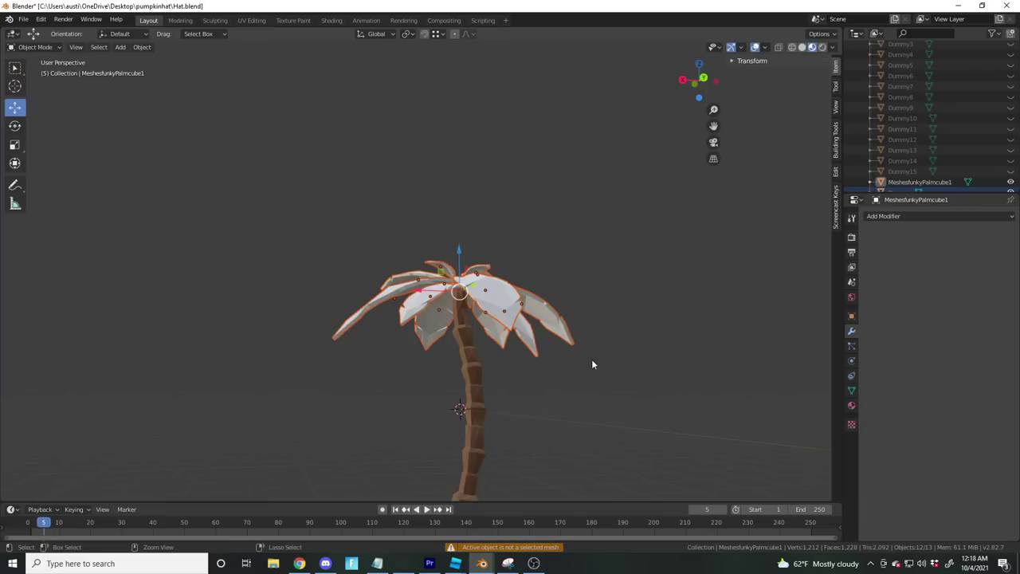
Select all the linked palm leaf geometry in Edit Mode and separate it from the trunk into its own object
middle_click_drag(582, 299, 569, 325)
key("Tab")
key("a")
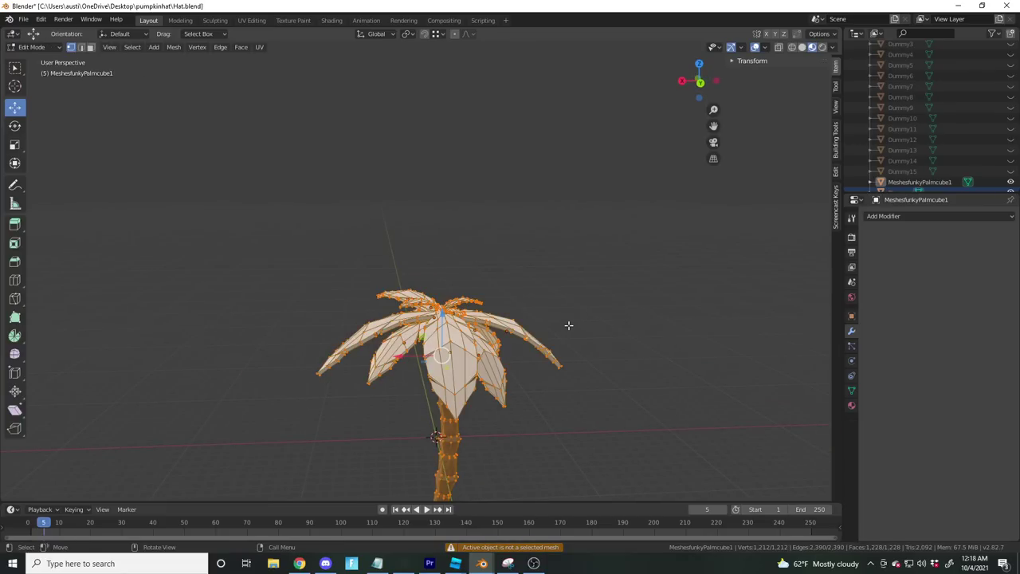
key("Tab")
key("Tab")
key("Tab")
left_click(553, 363)
left_click(465, 355, "shift")
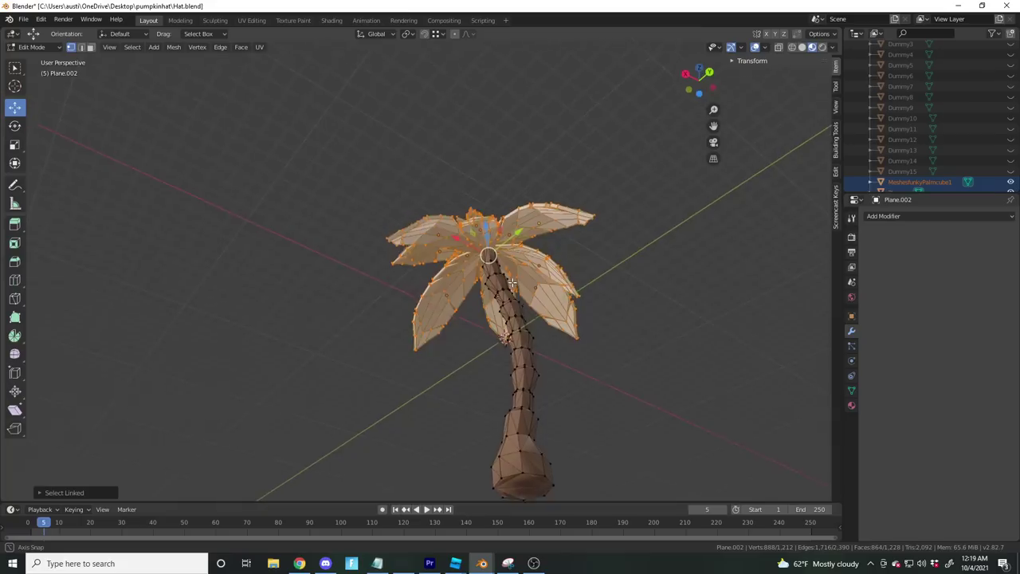
middle_click_drag(536, 259, 520, 290)
key("p")
left_click(503, 310)
key("Tab")
scroll(541, 399, "up", 4)
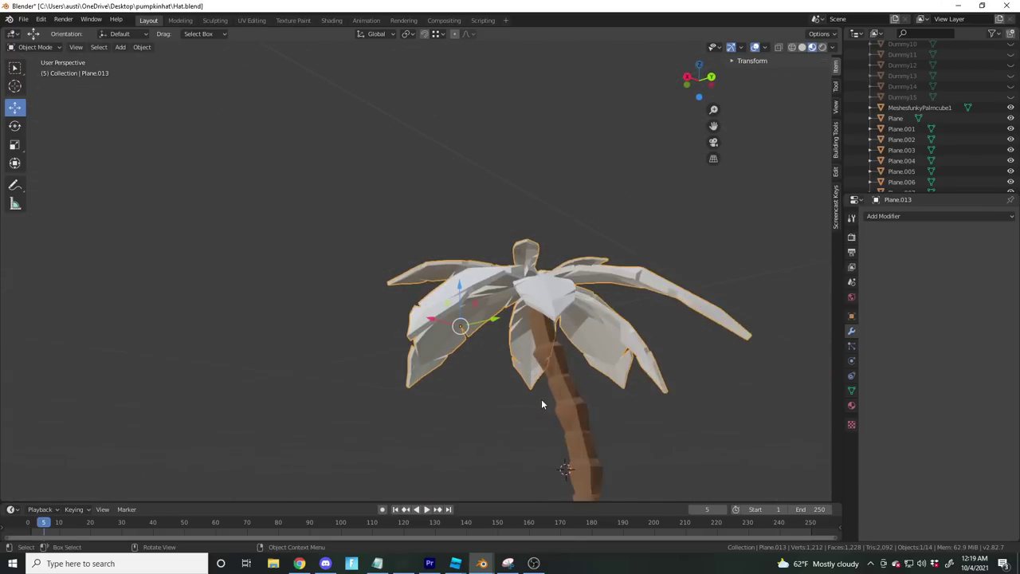
Shade the trunk smooth and enable Auto Smooth for its normals with an angle of 0°
middle_click_drag(591, 408, 519, 274, "shift")
scroll(510, 293, "up", 2)
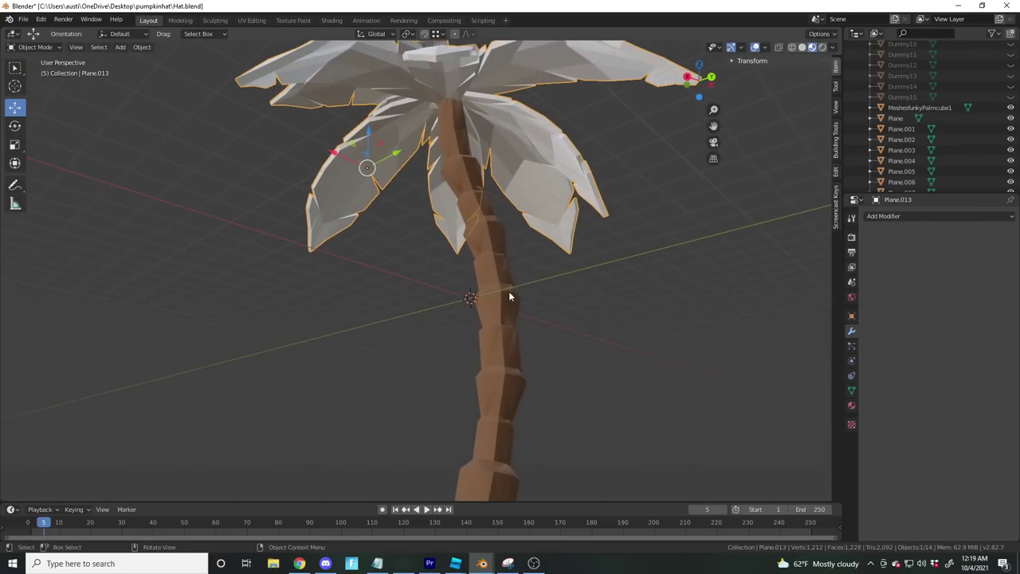
left_click(501, 317)
mouse_move(522, 402)
middle_mouse_down()
mouse_move(537, 350)
mouse_move(518, 420)
middle_mouse_up()
right_click(457, 370)
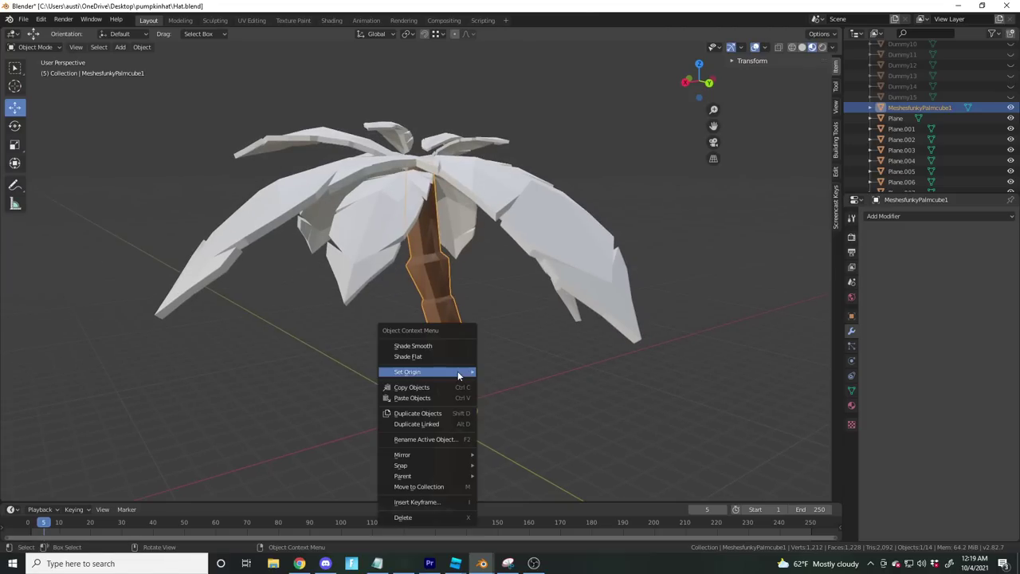
left_click(429, 346)
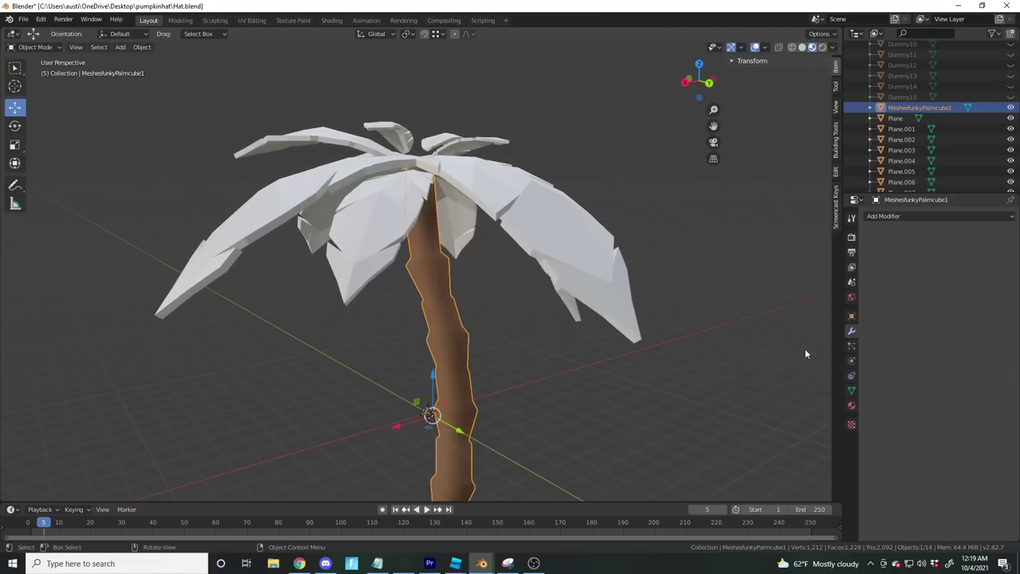
left_click(851, 390)
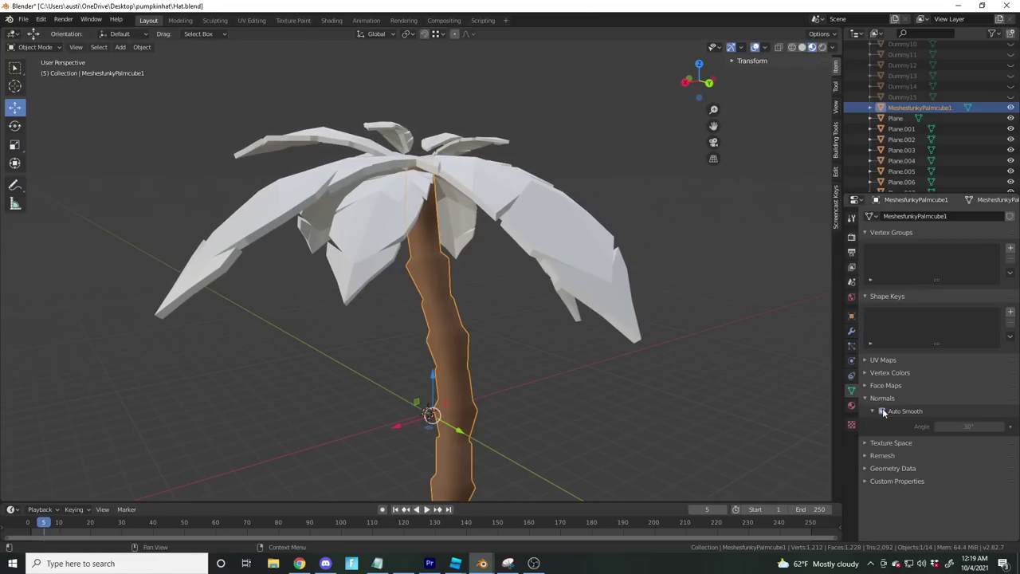
left_click_drag(968, 426, 847, 358)
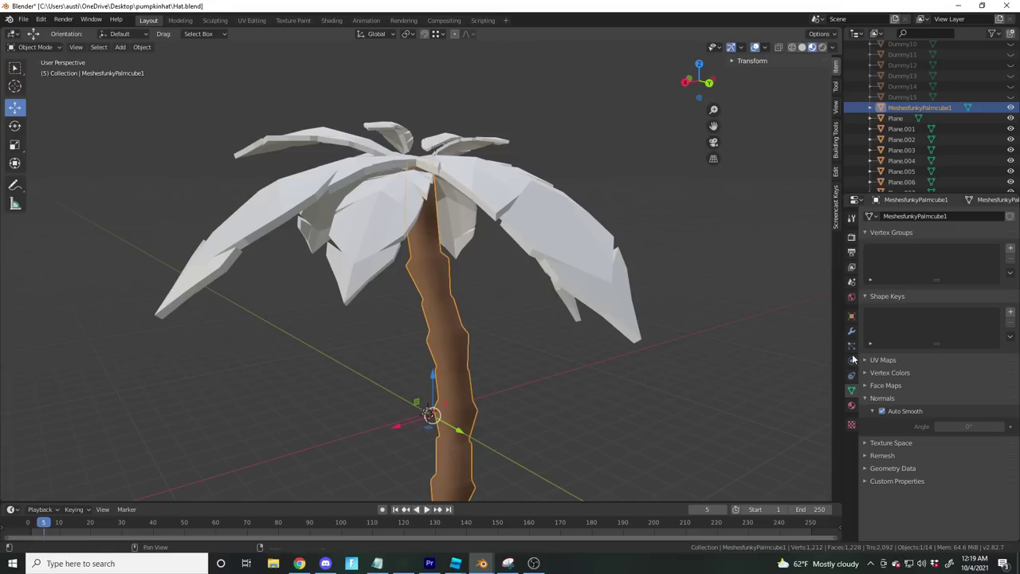
Disable Auto Smooth on the trunk and return it to flat shading
scroll(562, 392, "down", 2)
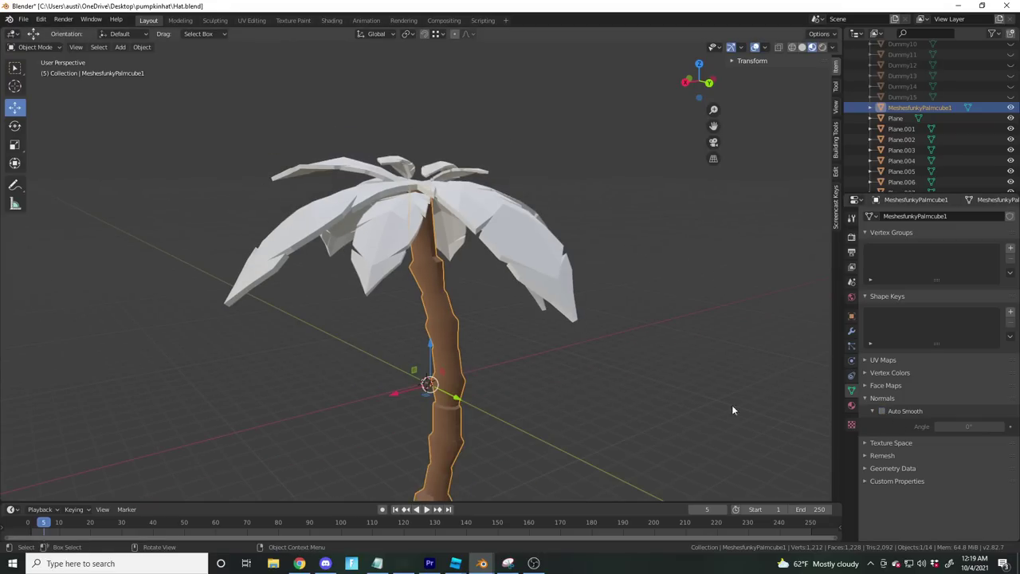
right_click(419, 331)
left_click(408, 340)
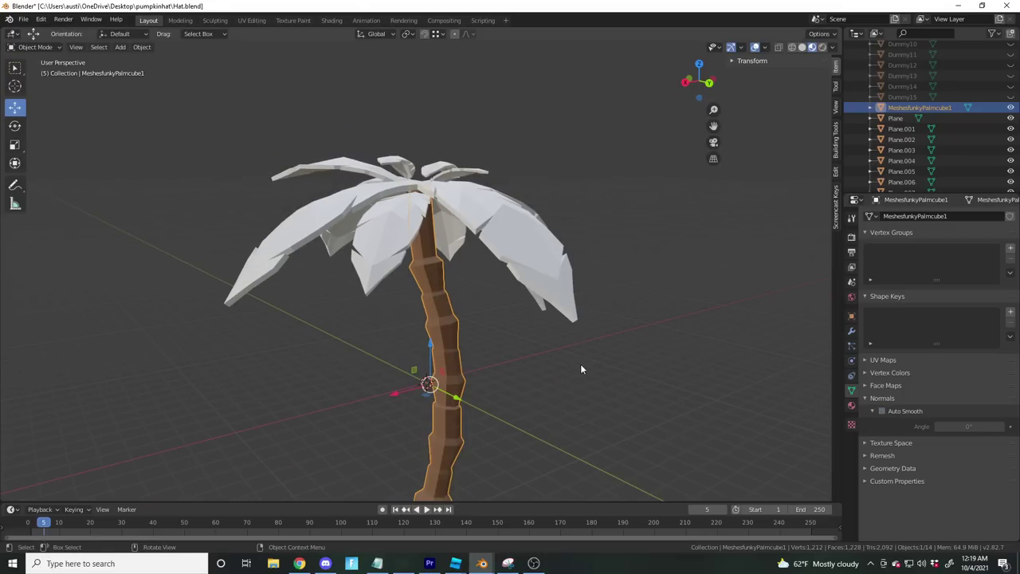
middle_click_drag(632, 269, 698, 333)
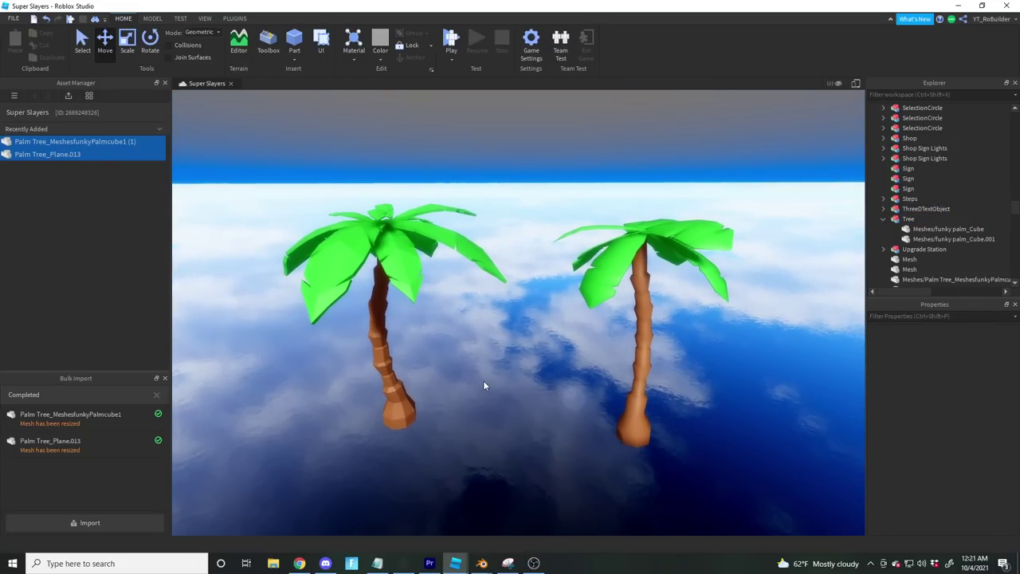
Switch to Roblox Studio and compare the two coloured palm trees standing side by side
right_click_drag(512, 378, 514, 371)
scroll(639, 354, "down", 3)
right_click_drag(638, 354, 587, 388)
key("w")
key("s")
key("w")
left_click(589, 249)
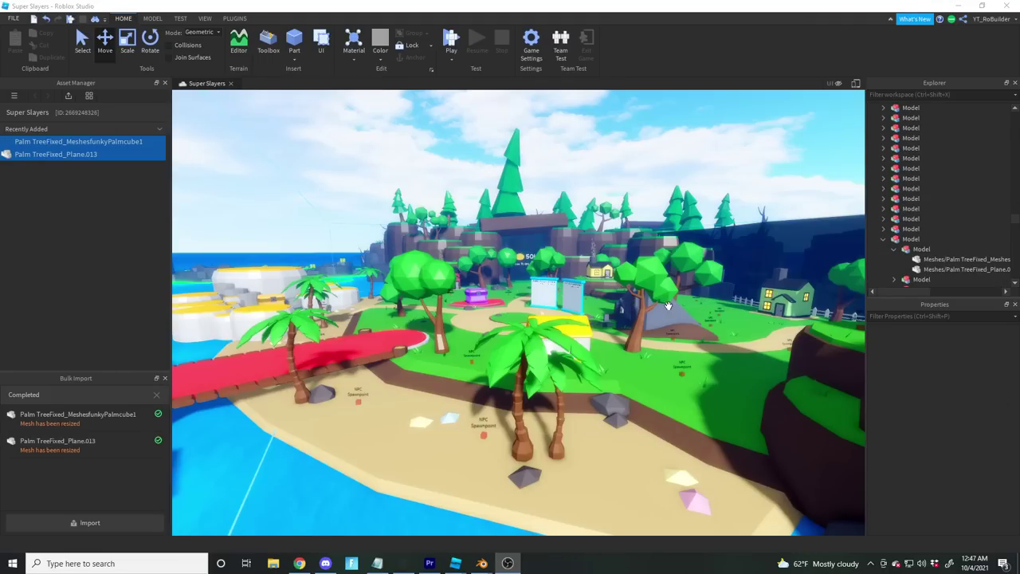
Examine the palm trees placed on the beach, from a distance and close above the leaves
right_click_drag(577, 282, 577, 282)
key("d")
key("a")
key("w")
left_click(576, 323)
scroll(589, 299, "down", 5)
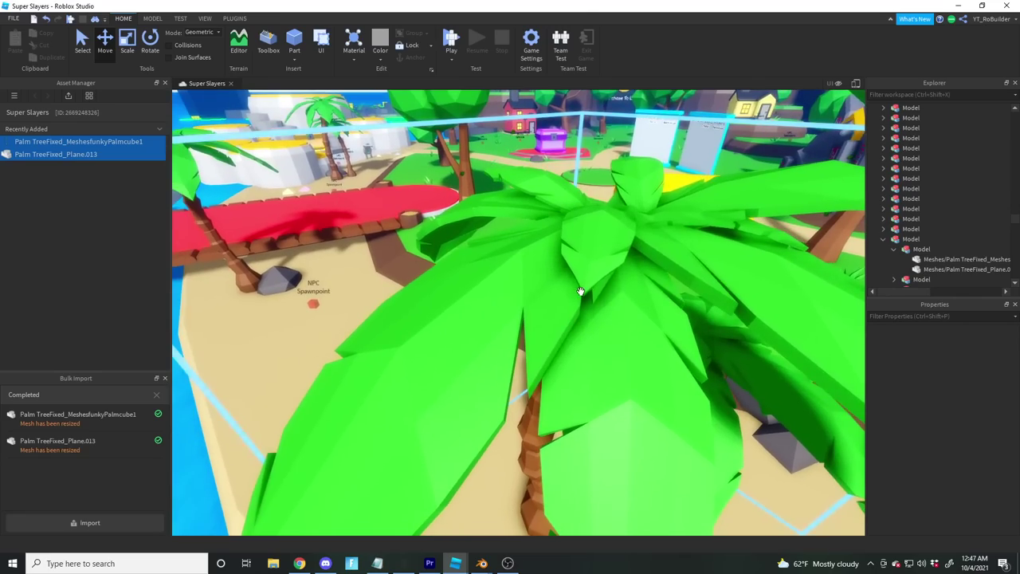
right_click_drag(620, 326, 619, 326)
key("s")
left_click(620, 325)
key("s")
Select the palm tree models placed along the beach on both sides of the red bridge
left_click(643, 339)
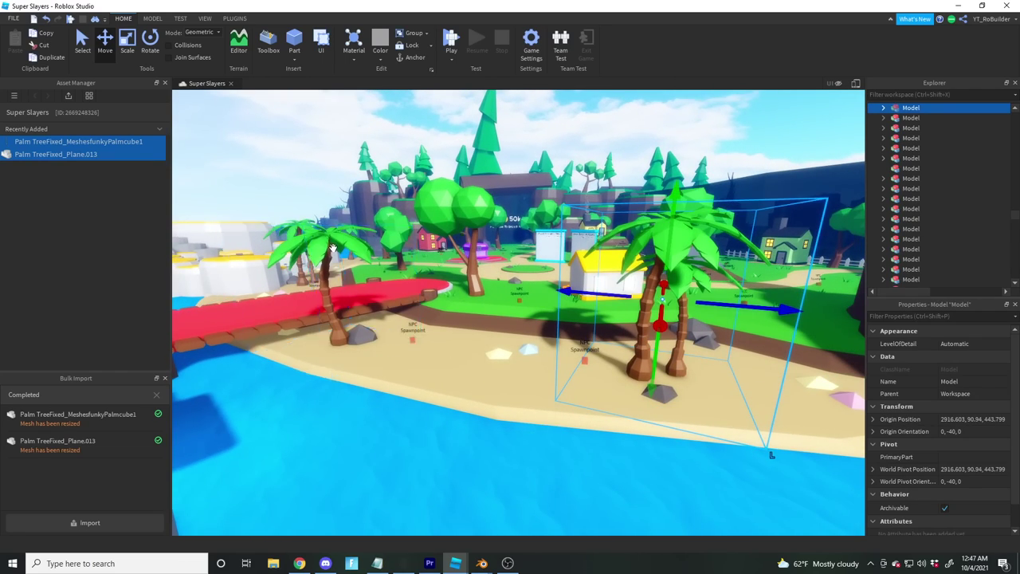
right_click_drag(479, 251, 479, 251)
key("w")
right_click_drag(480, 248, 522, 295)
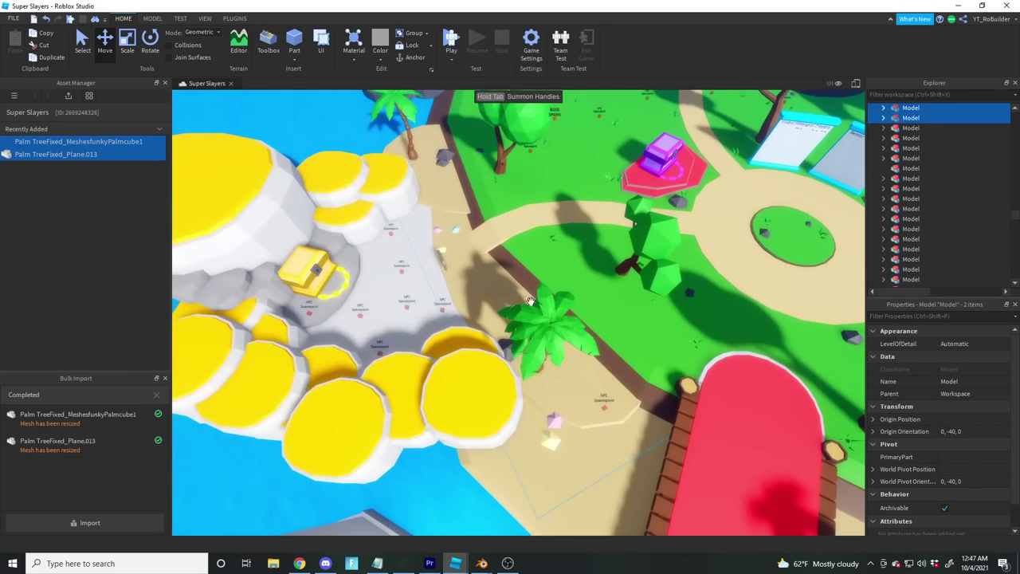
left_click(526, 301, "ctrl")
right_click_drag(496, 190, 499, 193)
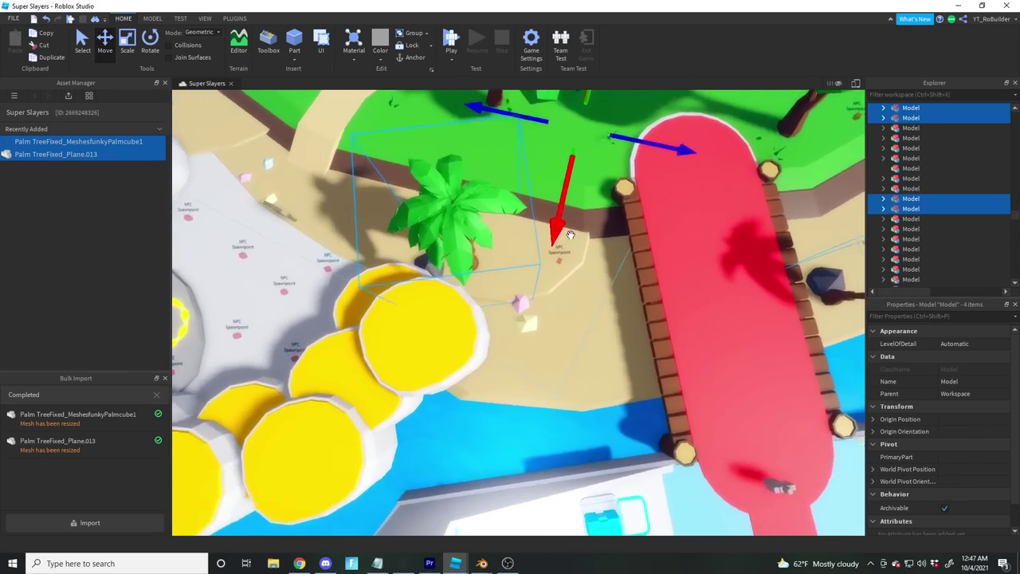
Inspect the palms beside the white and yellow rocks at ground level, and clear the selection
scroll(569, 232, "up", 8)
right_click_drag(569, 232, 571, 236)
key("w")
key("d")
key("a")
key("d")
key("w")
key("s")
scroll(571, 237, "down", 10)
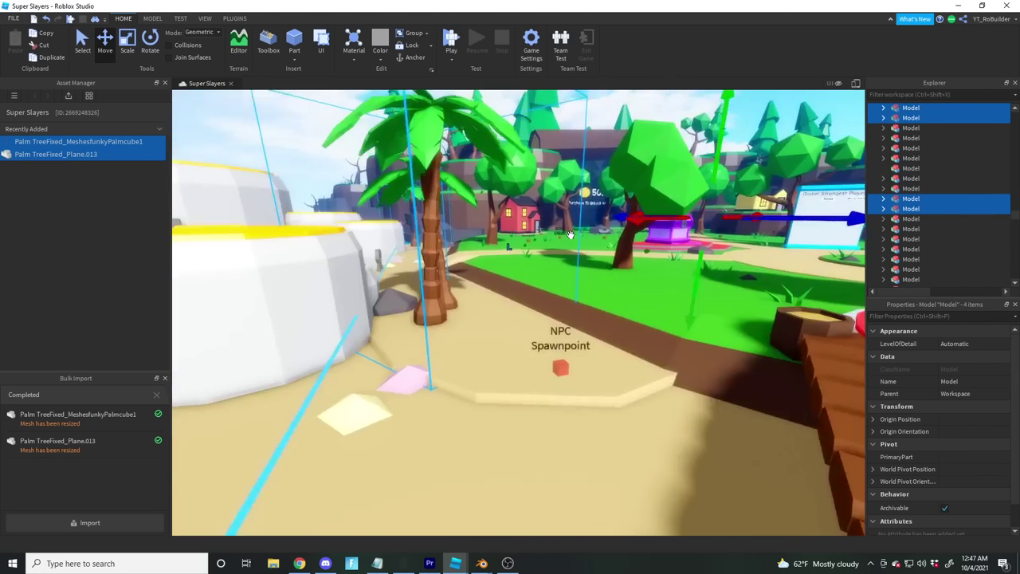
left_click(576, 116)
Delete the dark 50k Paywall part that blocks the forest entrance
right_click_drag(545, 223, 545, 219)
key("w")
key("s")
key("s")
key("w")
key("w")
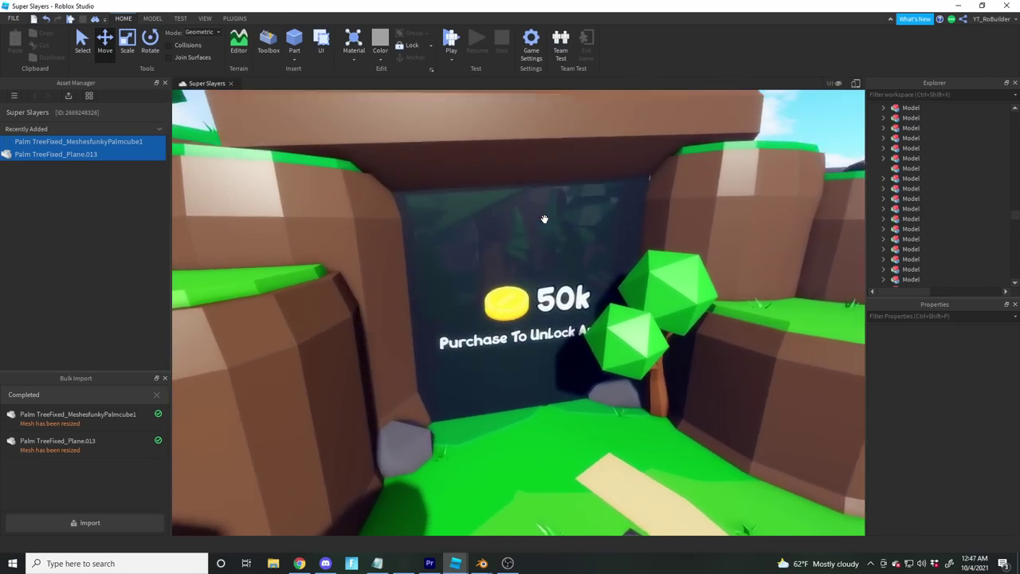
key("s")
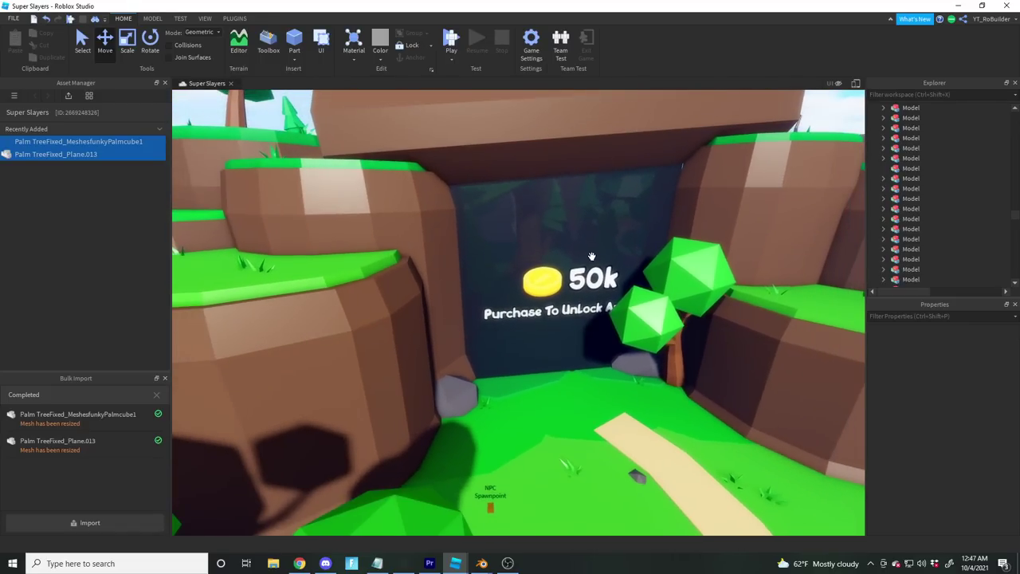
left_click(591, 244)
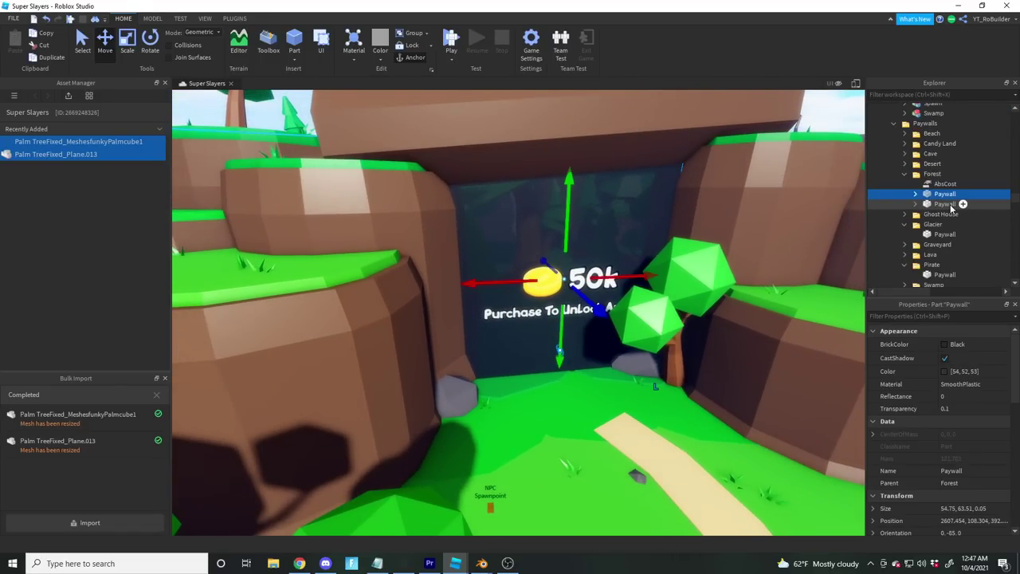
key("Delete")
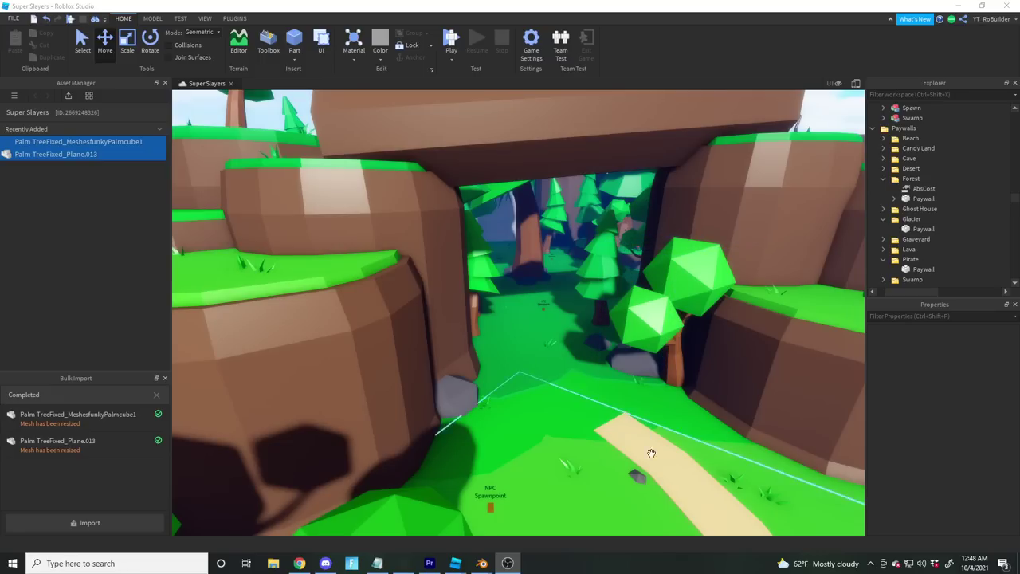
Survey the map from above, from the forest cliffs to the paywall in front of the pyramid
scroll(602, 380, "down", 10)
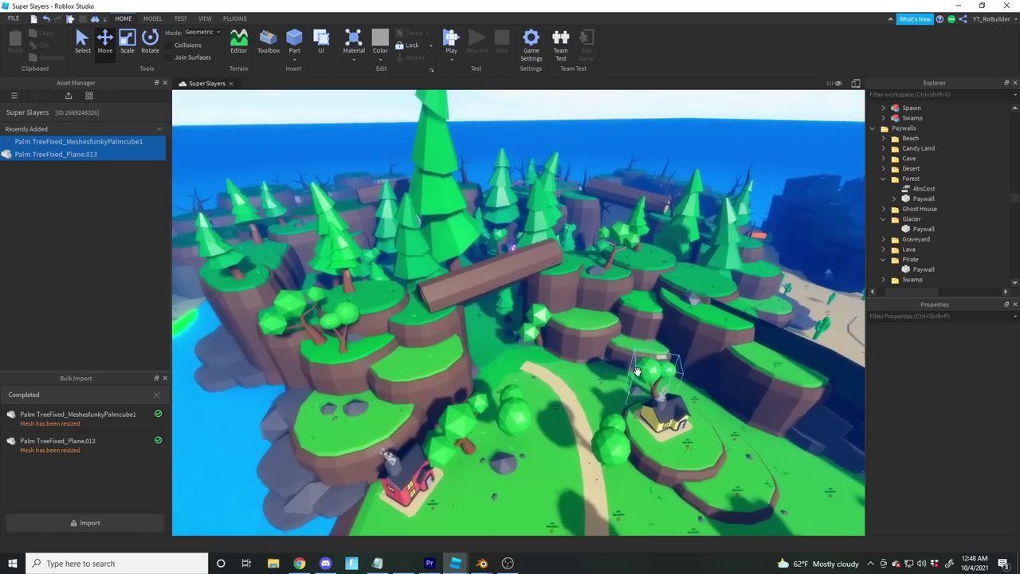
key("w")
right_click_drag(631, 361, 647, 343)
scroll(631, 363, "up", 10)
key("w")
key("s")
scroll(627, 342, "down", 15)
scroll(627, 343, "down", 4)
scroll(645, 345, "up", 8)
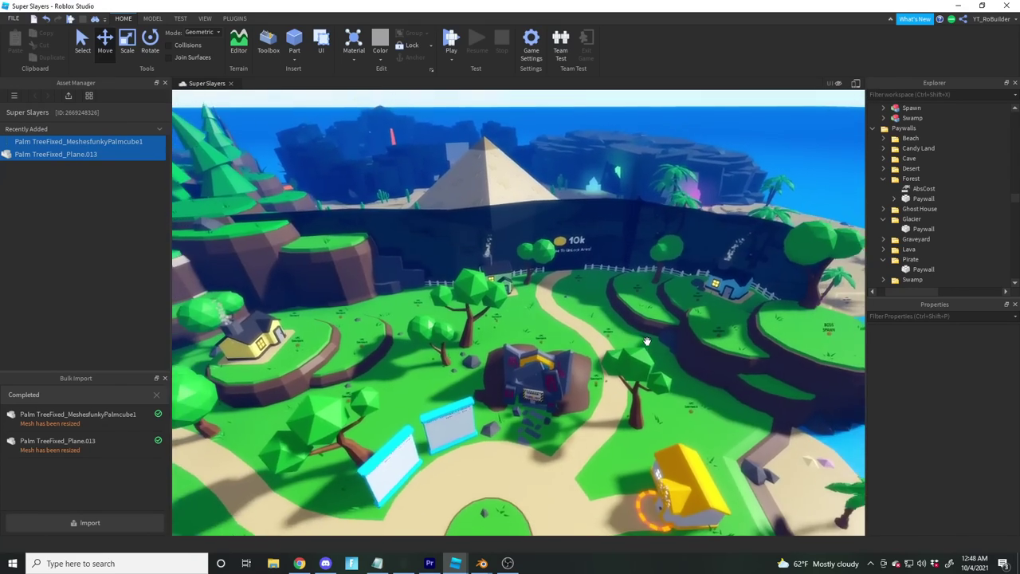
scroll(646, 342, "down", 3)
Clear the selection and inspect the open forest entrance and the trees beyond it
left_click(644, 342)
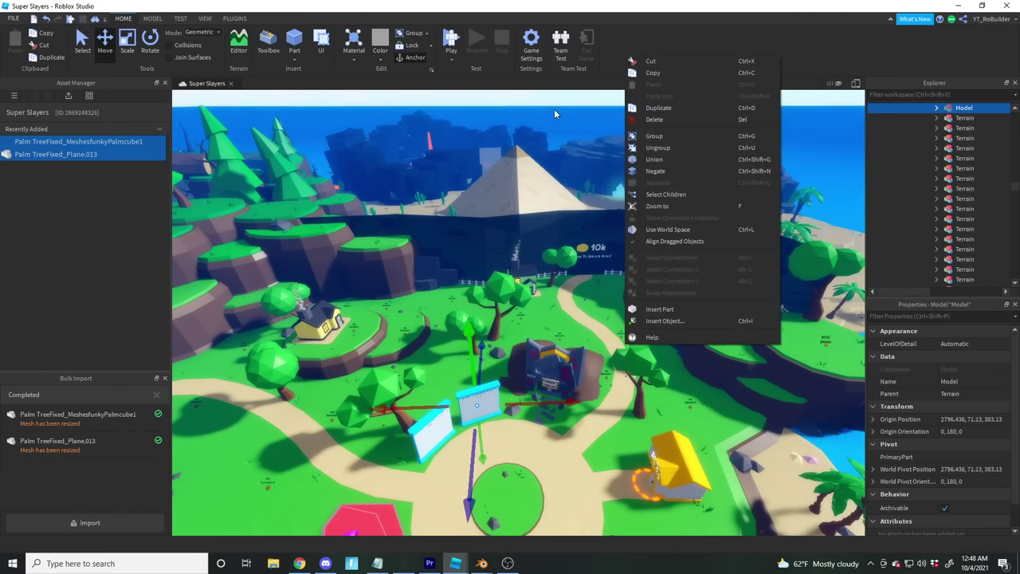
left_click(554, 114)
right_click_drag(619, 320, 619, 321)
scroll(619, 320, "up", 5)
key("w")
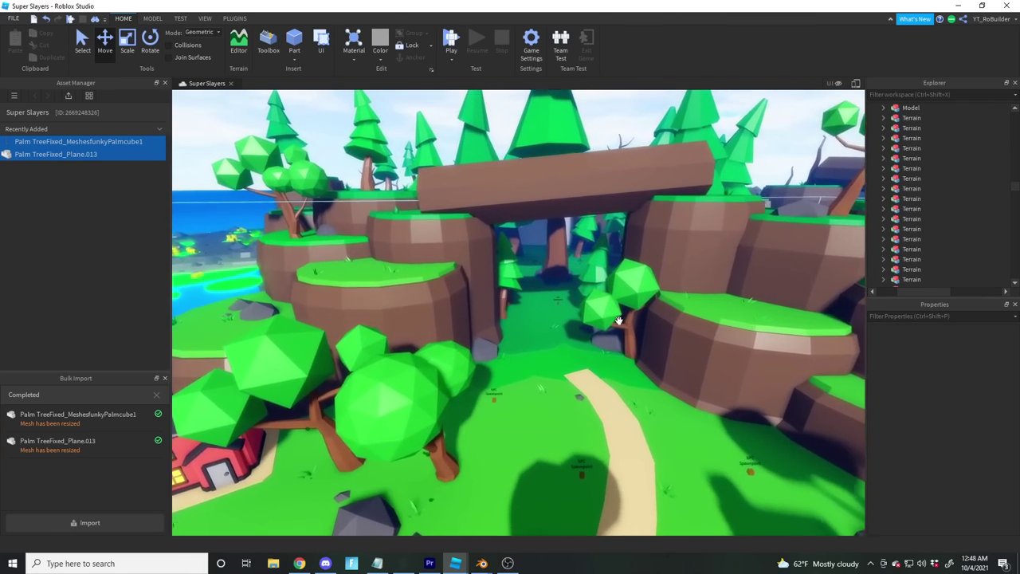
scroll(619, 321, "up", 10)
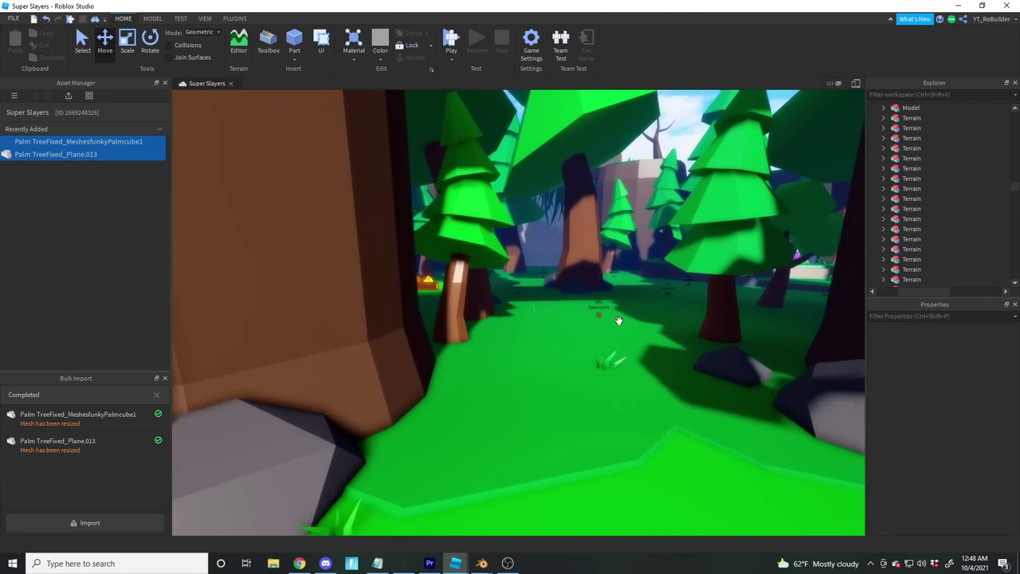
scroll(619, 320, "down", 8)
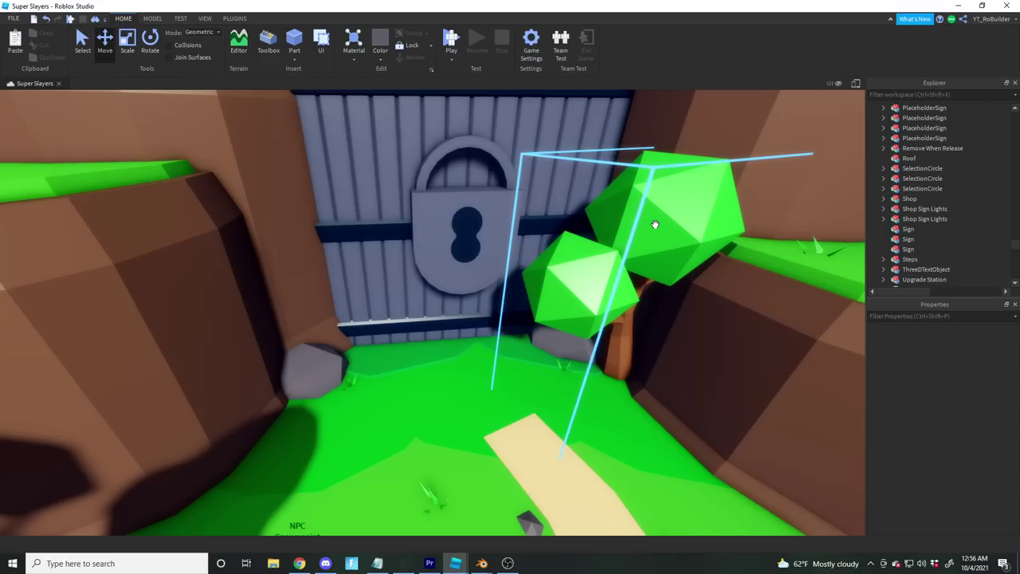
Examine the padlocked gate in the forest entrance, the nearby houses and the planks of the red-carpeted bridge
scroll(538, 288, "down", 6)
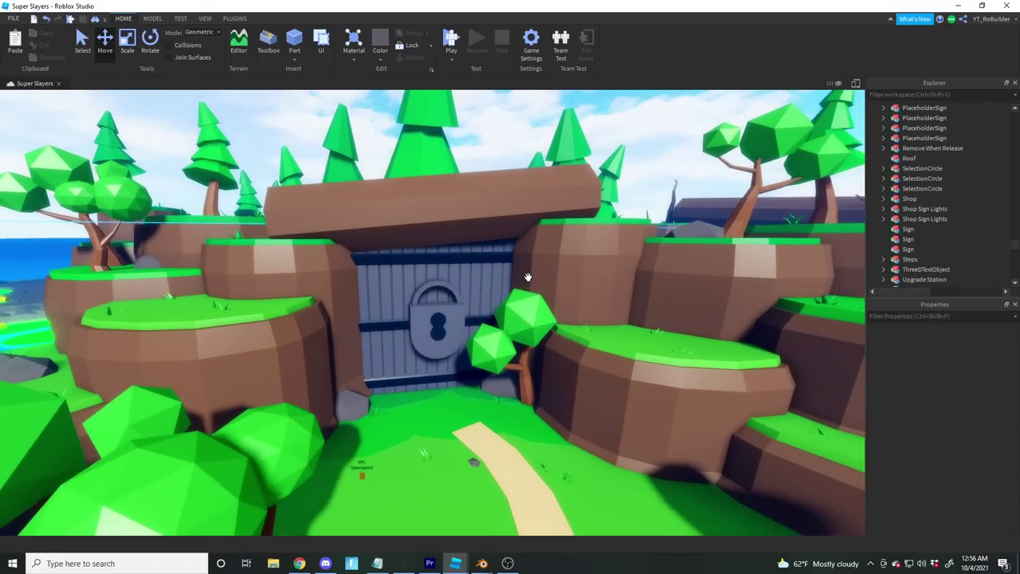
scroll(527, 277, "up", 8)
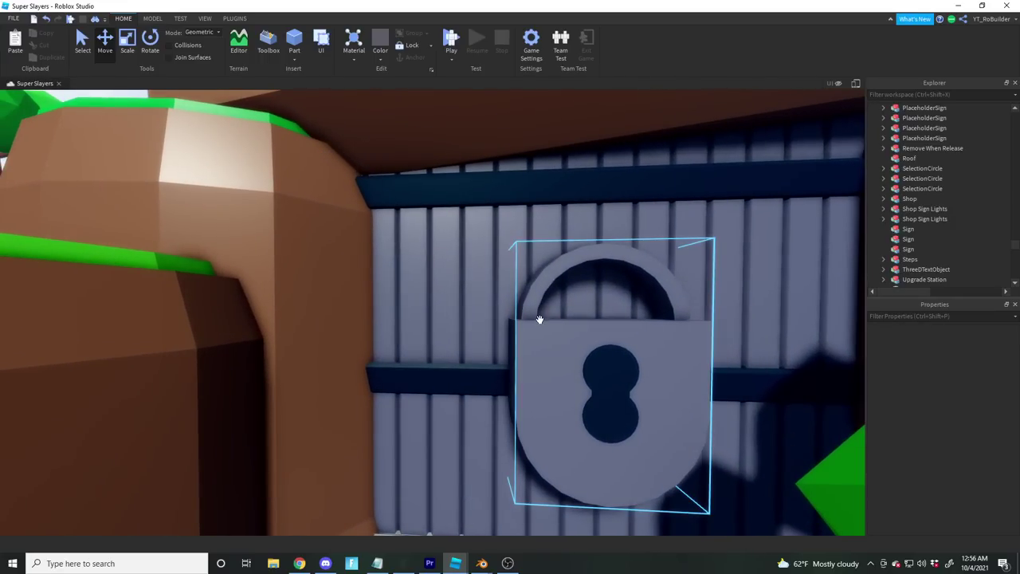
scroll(537, 357, "down", 5)
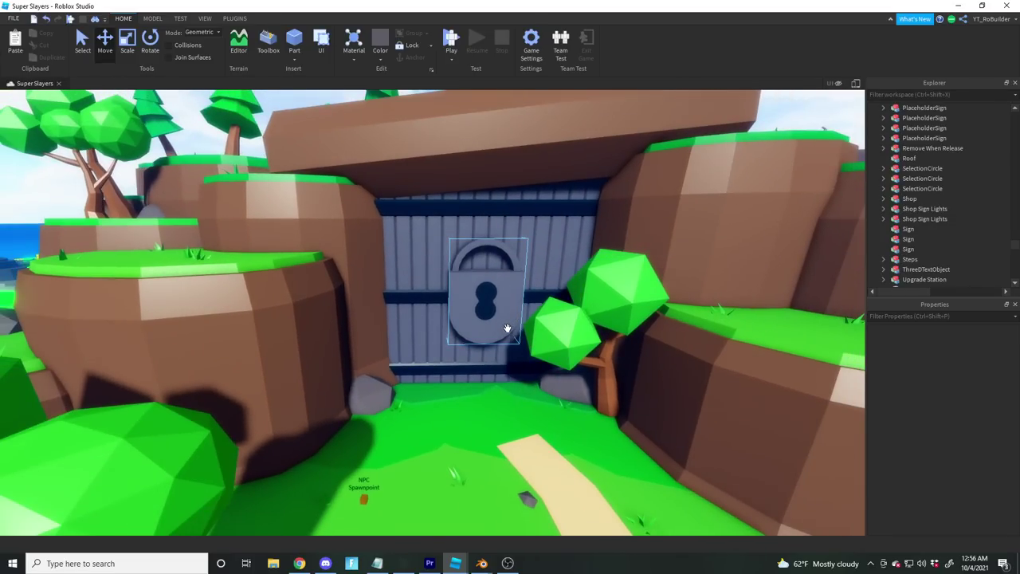
scroll(532, 273, "up", 8)
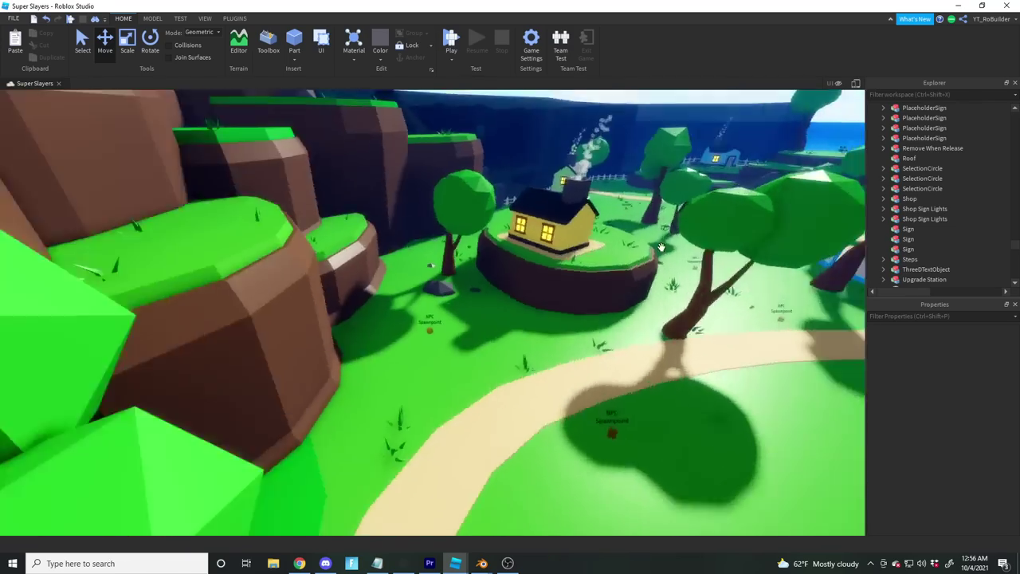
key("w")
right_click_drag(674, 246, 669, 249)
scroll(669, 247, "up", 10)
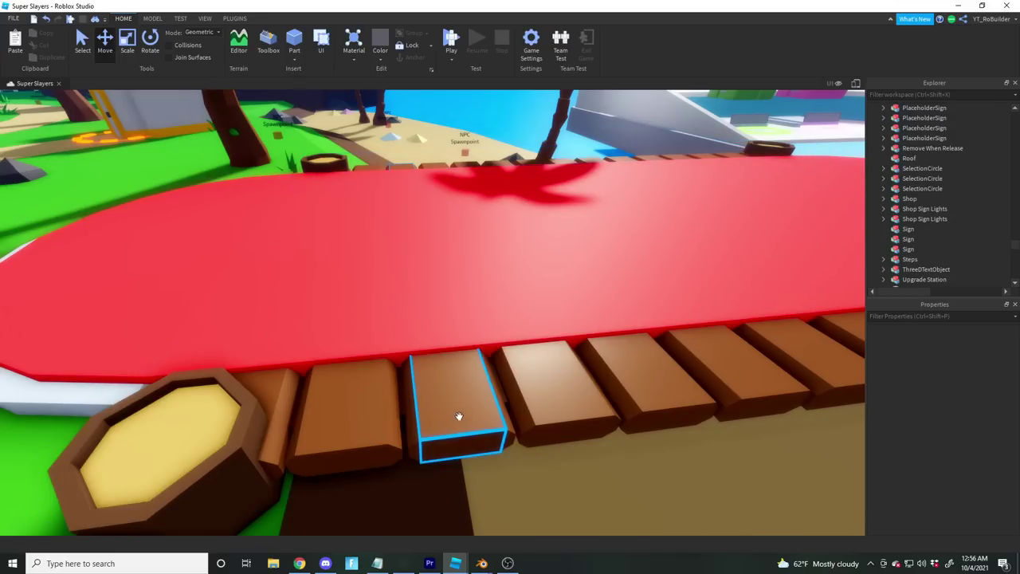
scroll(473, 418, "down", 6)
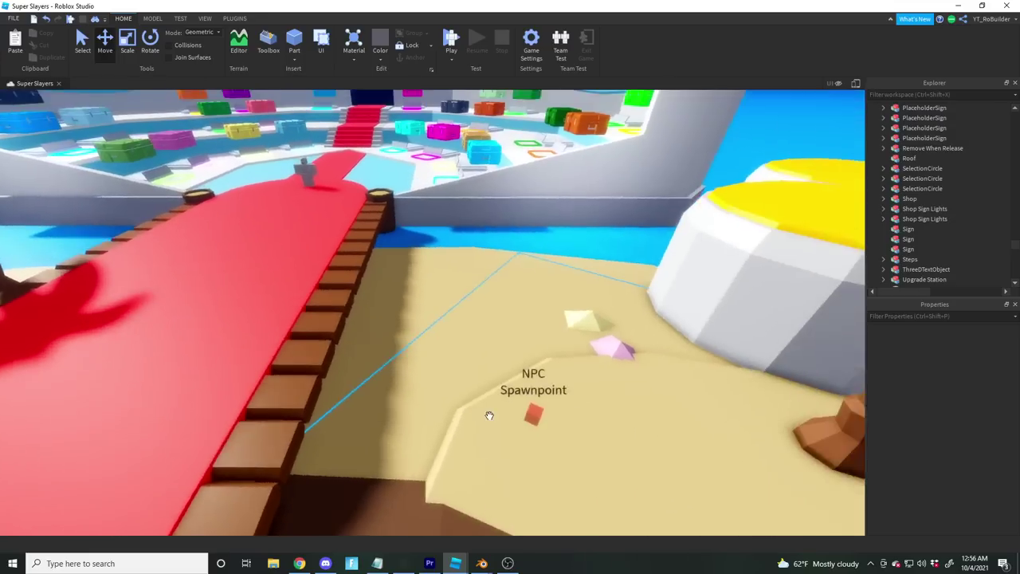
scroll(540, 359, "up", 6)
Examine how the padlocked forest gate fits its surroundings, from close up and from high above the island
scroll(540, 359, "up", 3)
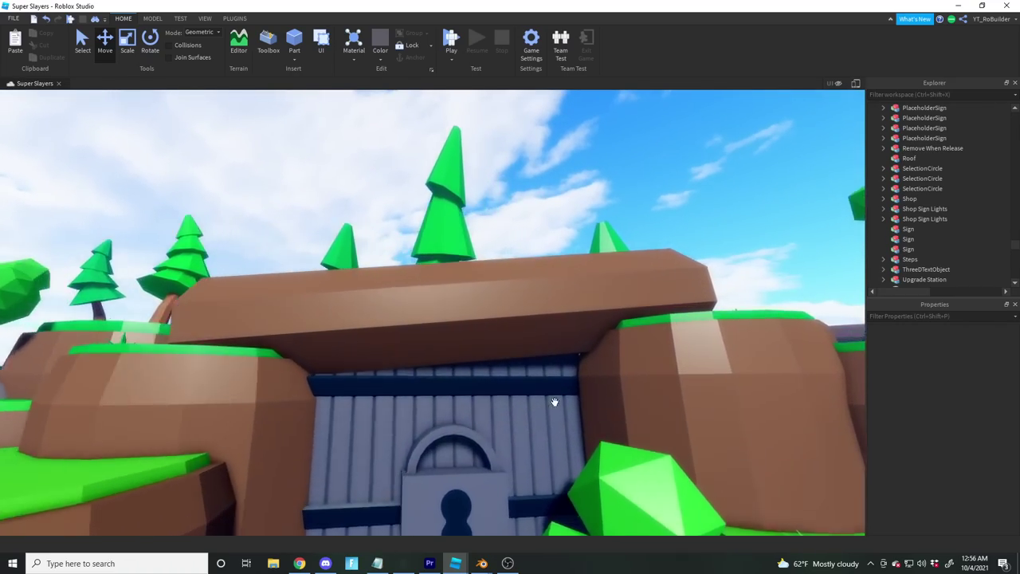
scroll(542, 382, "down", 7)
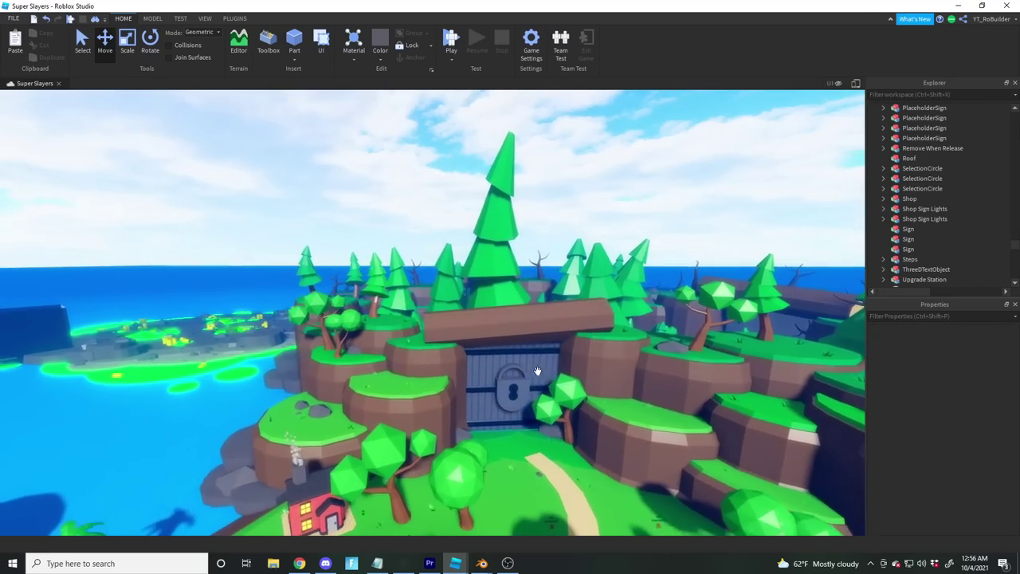
right_click_drag(537, 371, 537, 372)
scroll(537, 371, "down", 4)
scroll(537, 371, "up", 5)
scroll(538, 370, "up", 4)
scroll(538, 373, "up", 4)
scroll(537, 372, "down", 8)
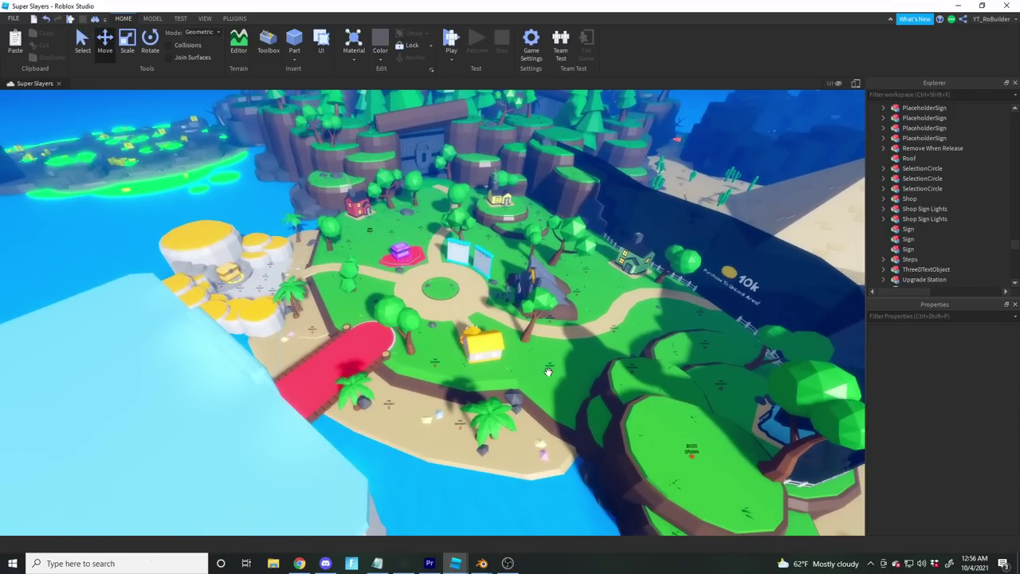